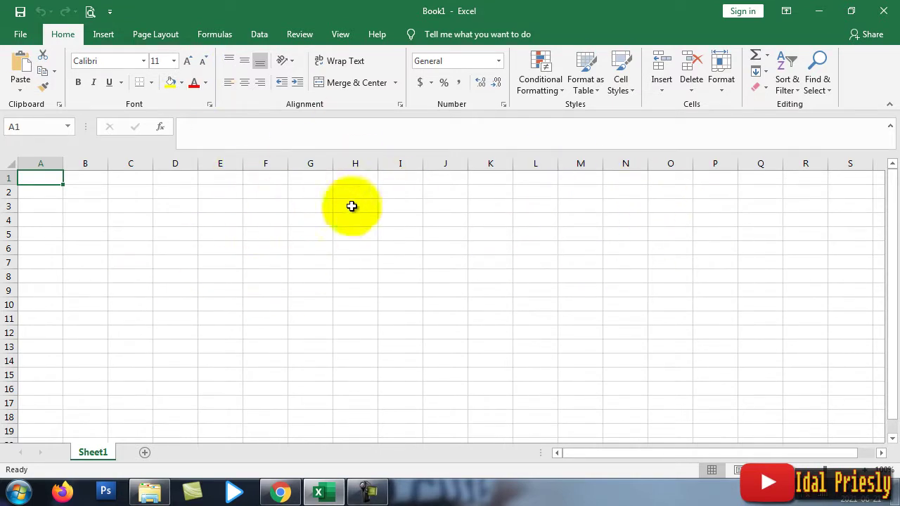
# Step: Enter the header 'No' in cell B2 and the value 1 in B3
pyautogui.click(92, 194)
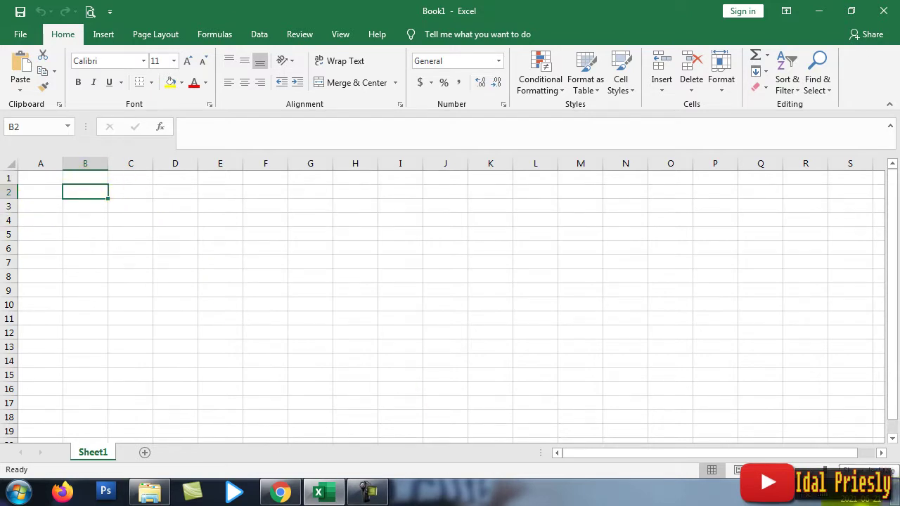
pyautogui.write('No')
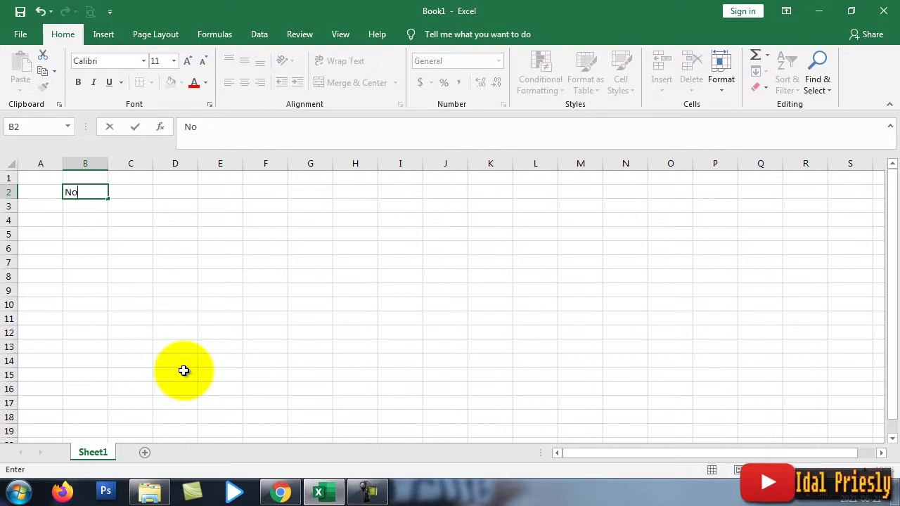
pyautogui.press('Return')
pyautogui.write('1')
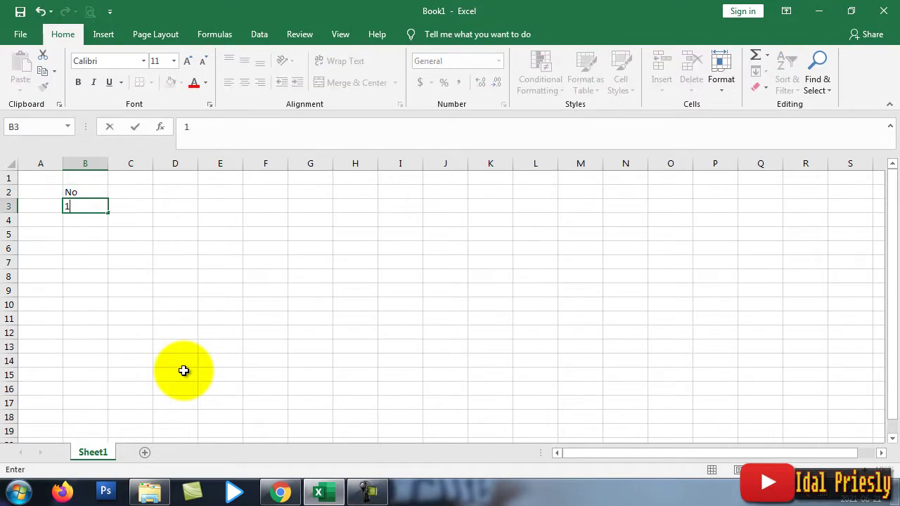
pyautogui.hotkey('ctrl', 'Return')
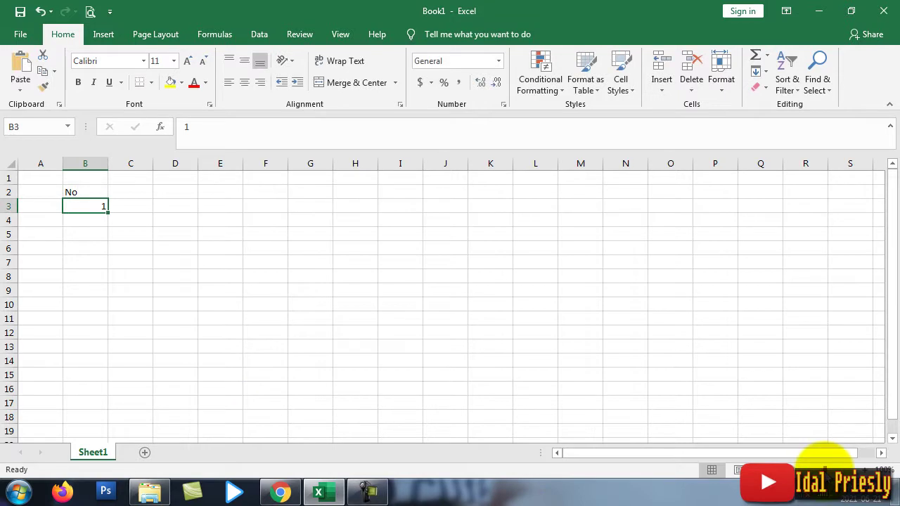
pyautogui.scroll(5, 133, 212)
pyautogui.scroll(1, 133, 211)
pyautogui.scroll(-7, 133, 211)
pyautogui.scroll(1, 133, 211)
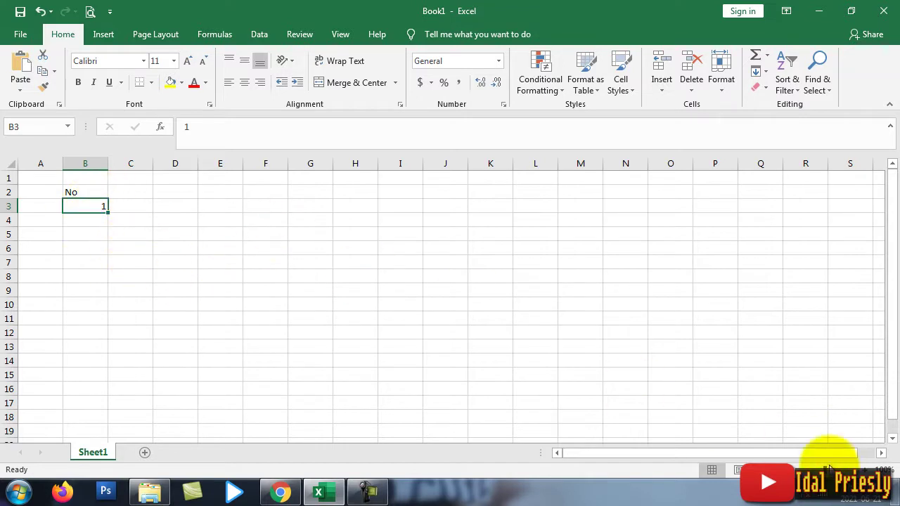
pyautogui.moveTo(826, 469); pyautogui.dragTo(832, 469)
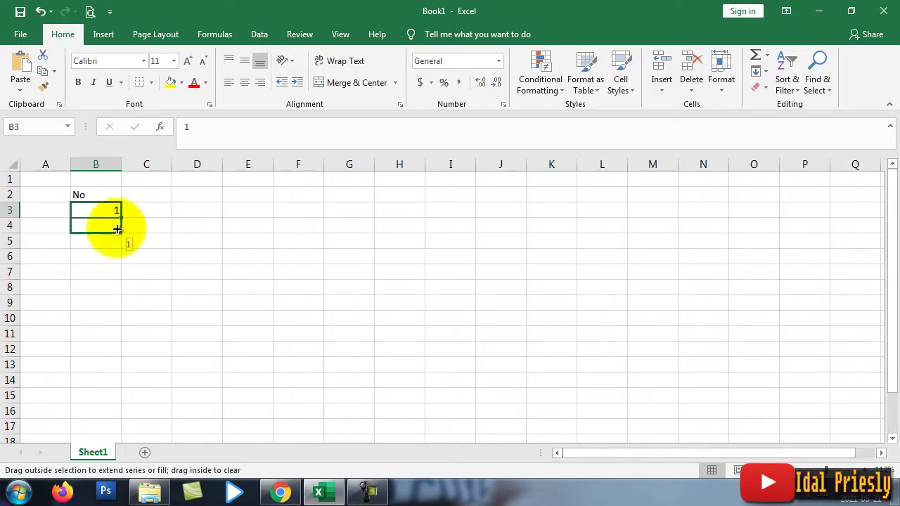
# Step: Copy the 1 from B3 down column B with the fill handle
pyautogui.moveTo(117, 230); pyautogui.dragTo(103, 412)
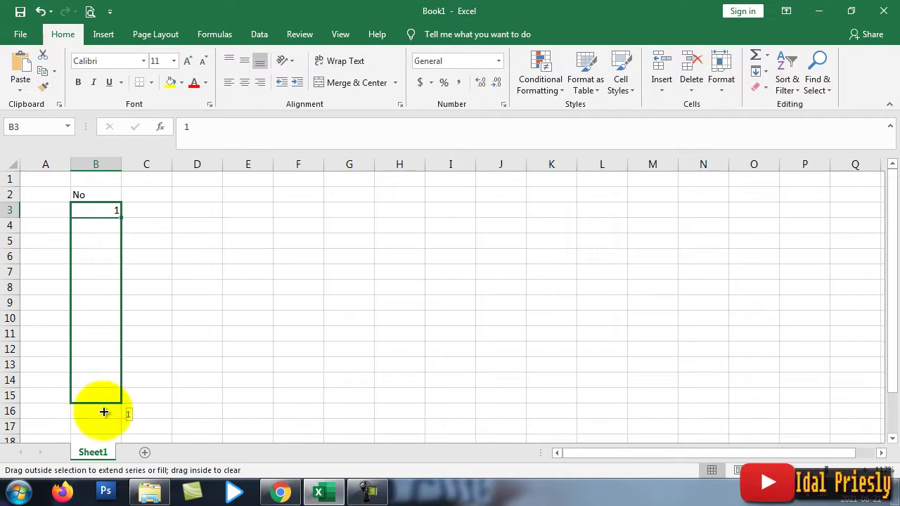
pyautogui.moveTo(104, 433); pyautogui.dragTo(106, 431)
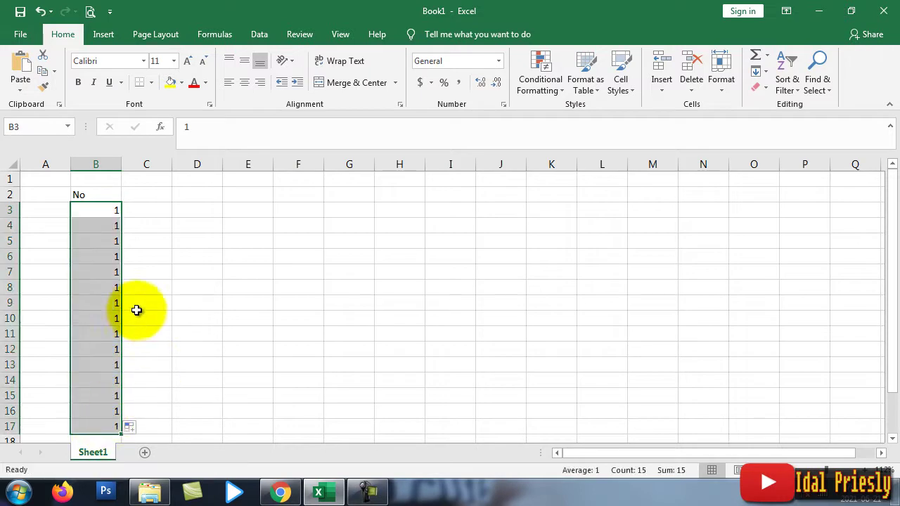
pyautogui.scroll(-2, 136, 309)
pyautogui.scroll(2, 141, 288)
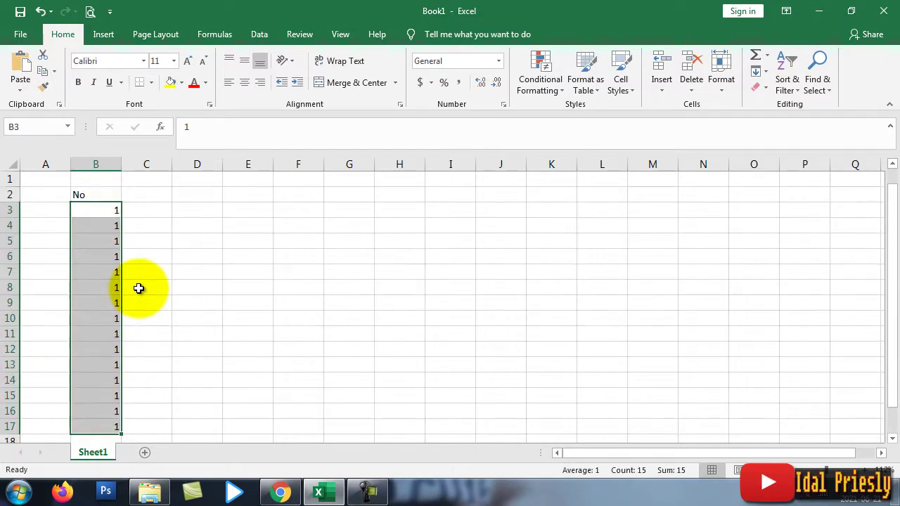
# Step: Refill B3:B17 as an increasing series 1 to 15 using Ctrl-drag
pyautogui.click(109, 211)
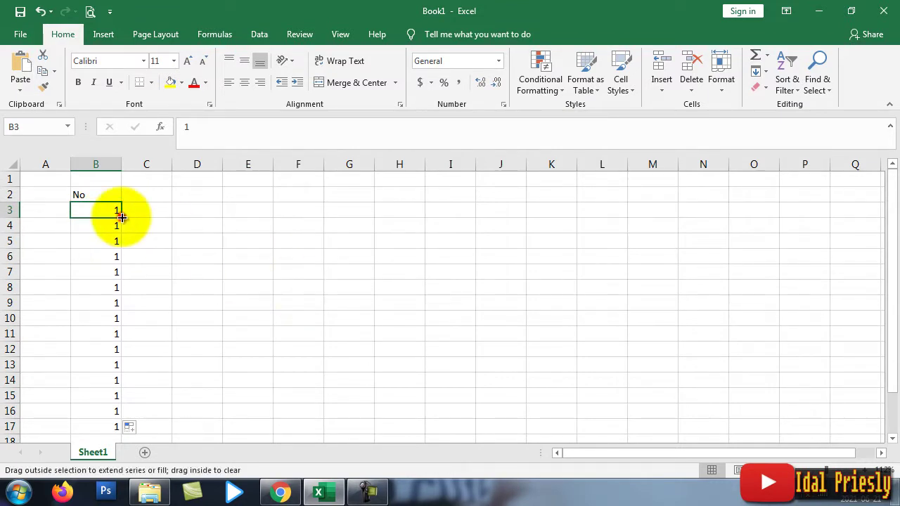
pyautogui.press('ctrl')
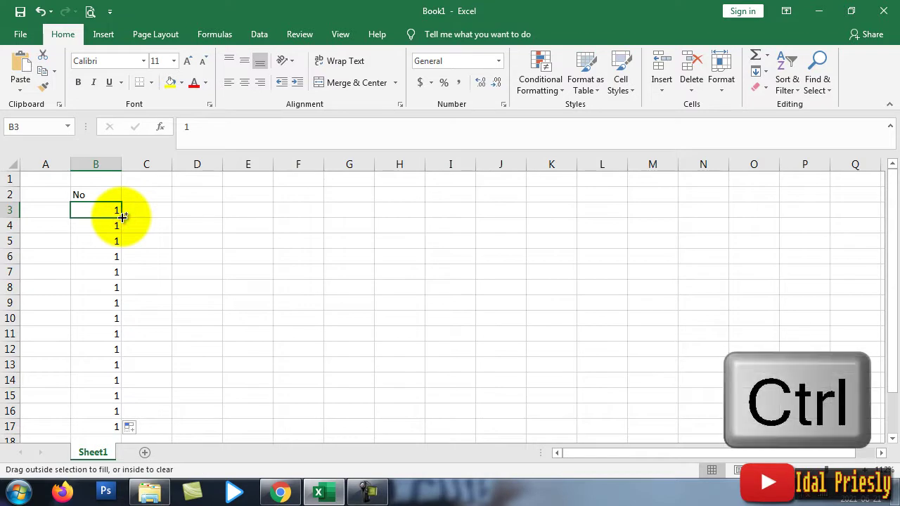
pyautogui.moveTo(121, 217)
pyautogui.mouseDown()
pyautogui.moveTo(107, 443)
pyautogui.moveTo(131, 316)
pyautogui.moveTo(120, 322)
pyautogui.mouseUp()
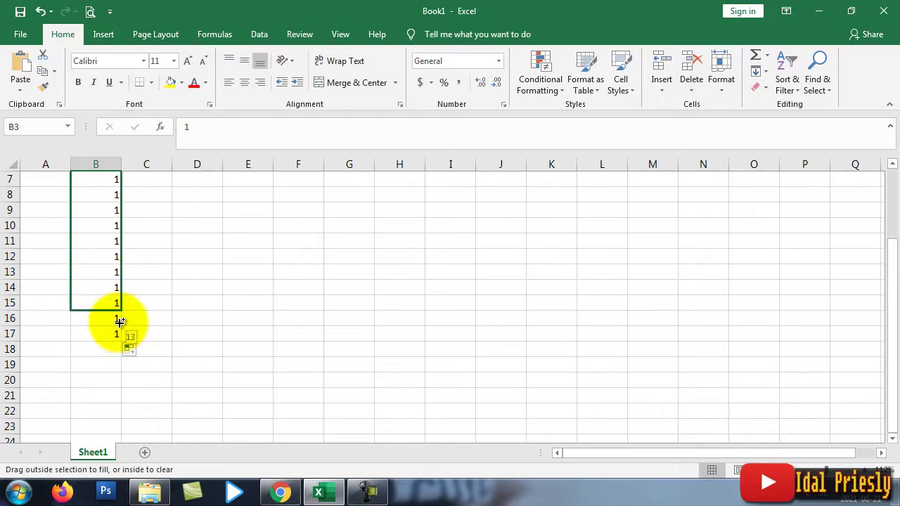
pyautogui.moveTo(116, 335); pyautogui.dragTo(116, 335)
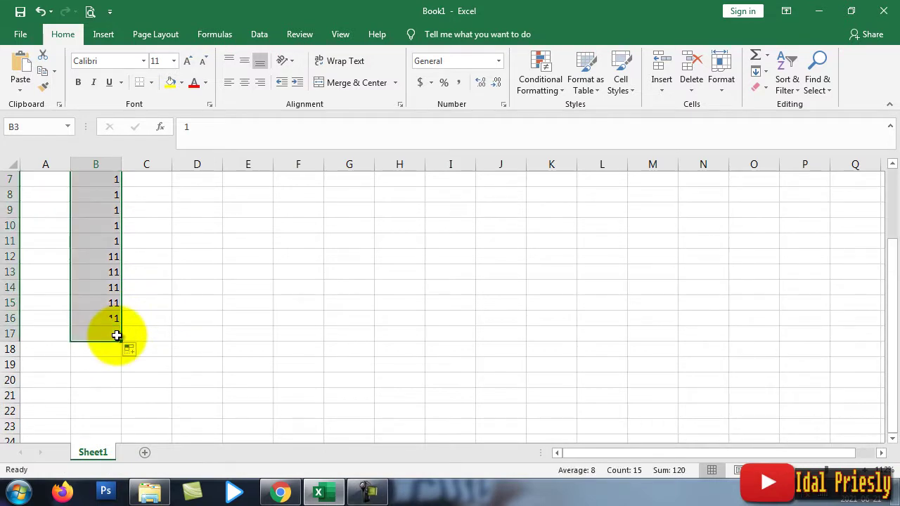
pyautogui.scroll(2, 257, 299)
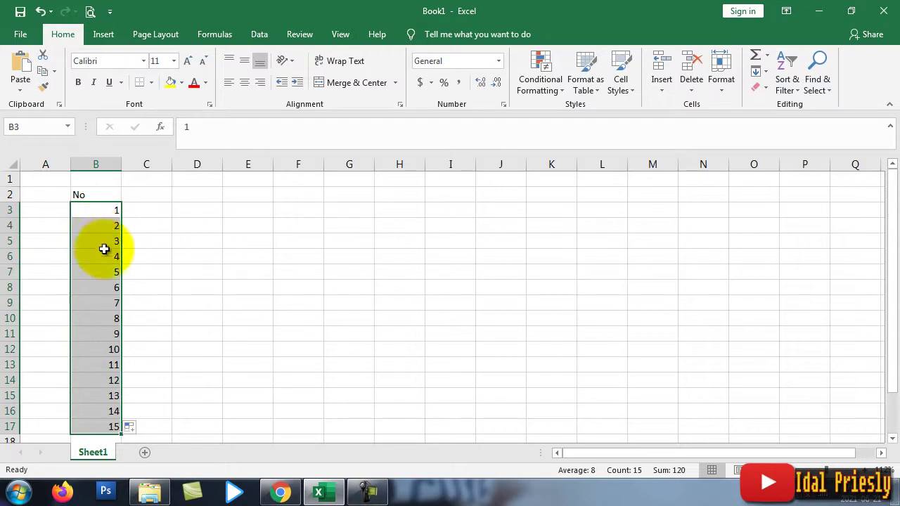
pyautogui.scroll(-1, 145, 218)
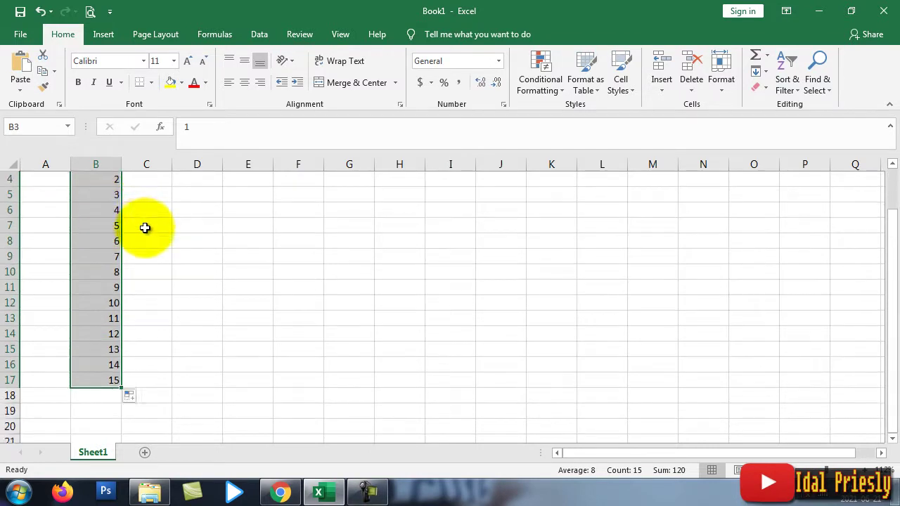
pyautogui.scroll(1, 133, 222)
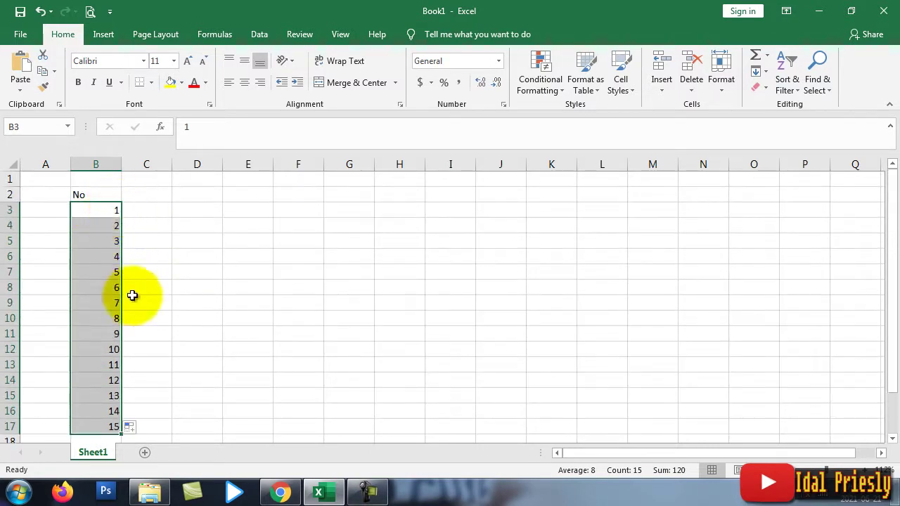
pyautogui.scroll(-1, 126, 310)
pyautogui.scroll(1, 125, 317)
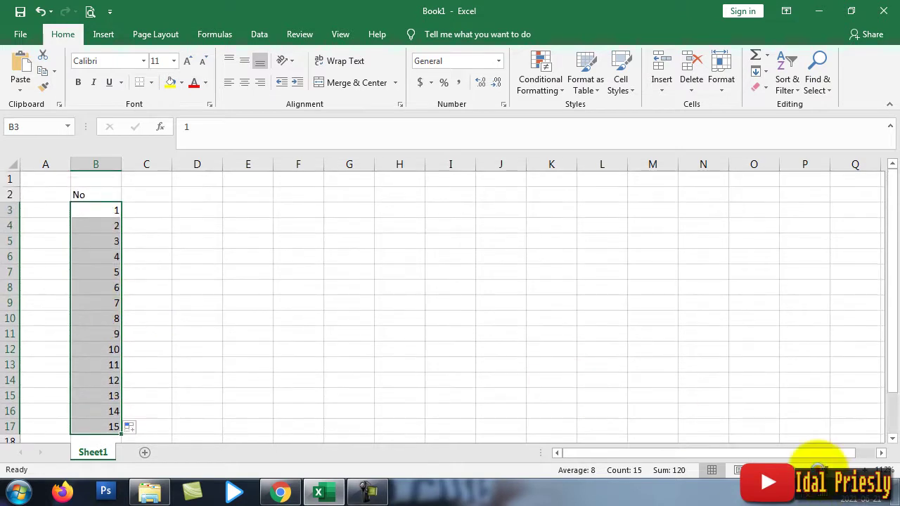
pyautogui.keyDown('ctrl'); pyautogui.scroll(-2, 817, 468); pyautogui.keyUp('ctrl')
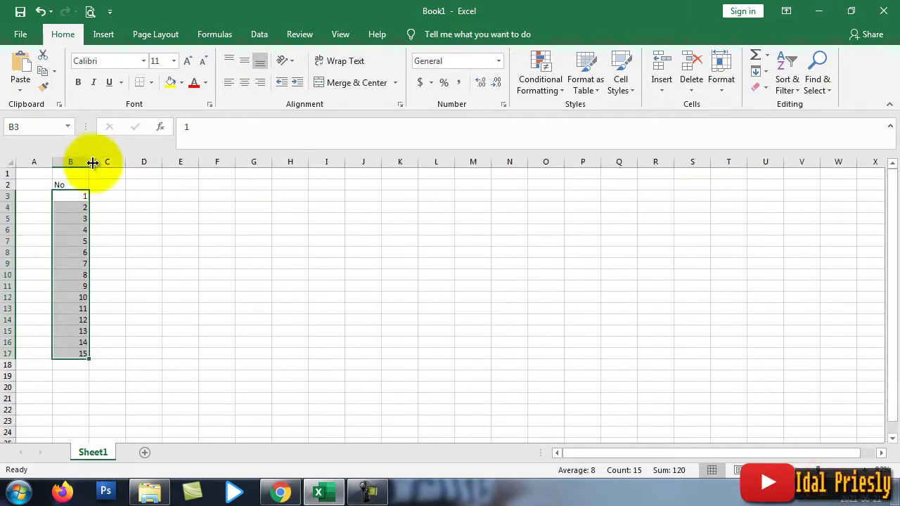
# Step: Type the header 'Nama Siswa' into cell C2
pyautogui.click(112, 186)
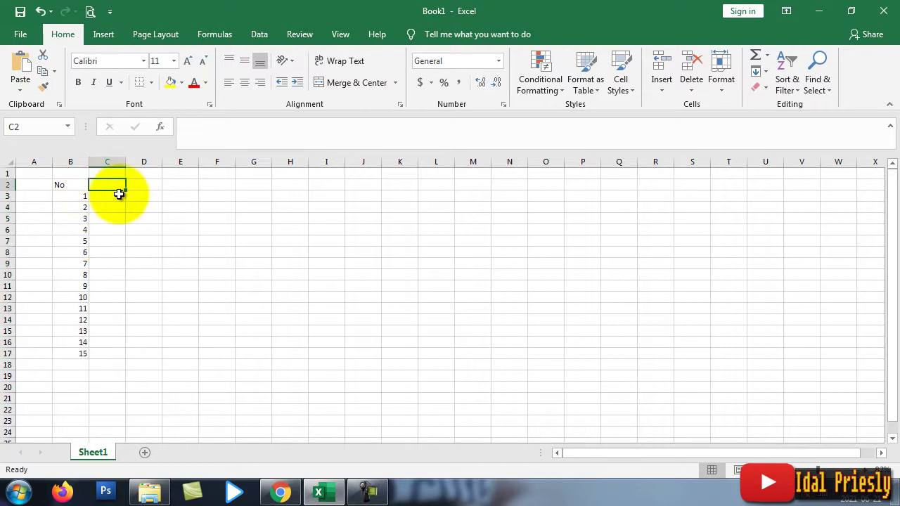
pyautogui.write('Nama Siswa')
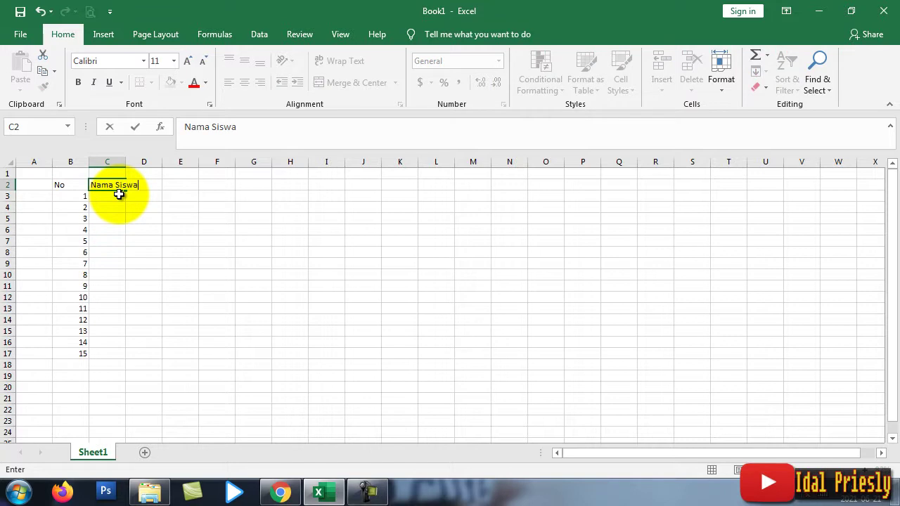
pyautogui.click(387, 322)
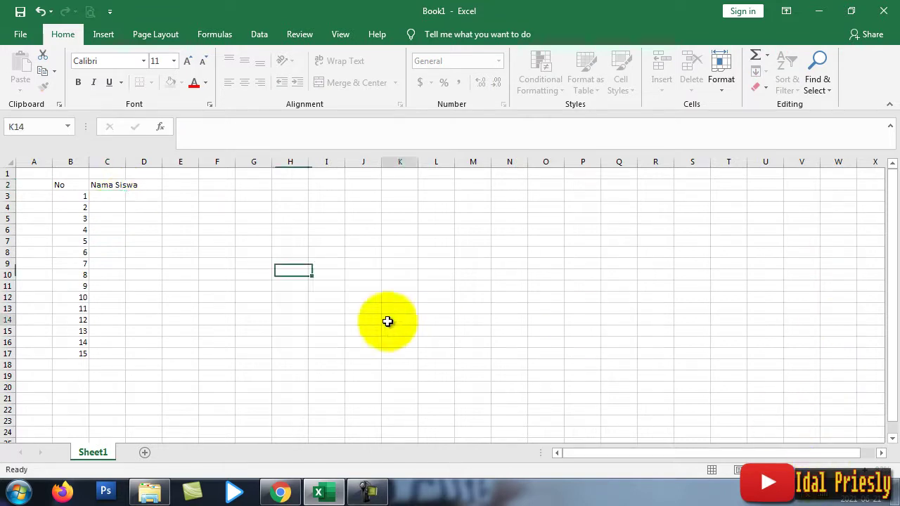
pyautogui.click(121, 194)
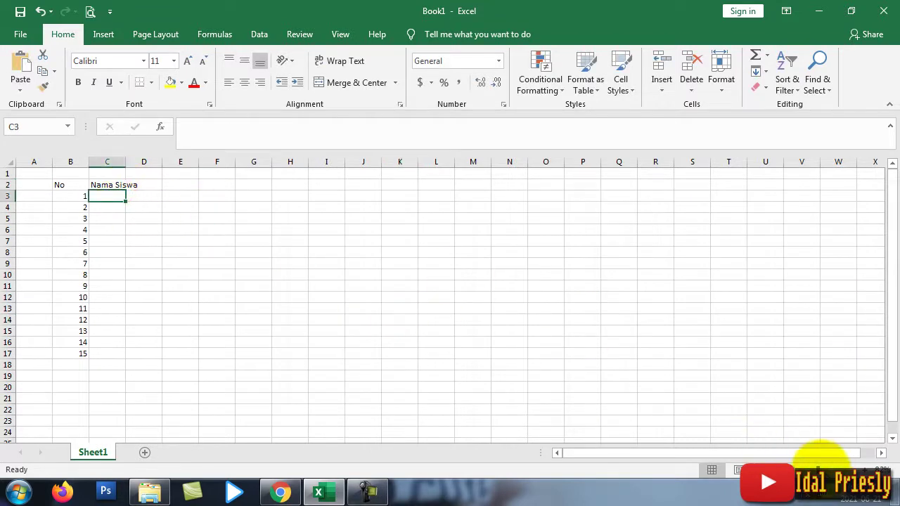
# Step: Widen column C to fit the student names
pyautogui.scroll(2, 822, 456)
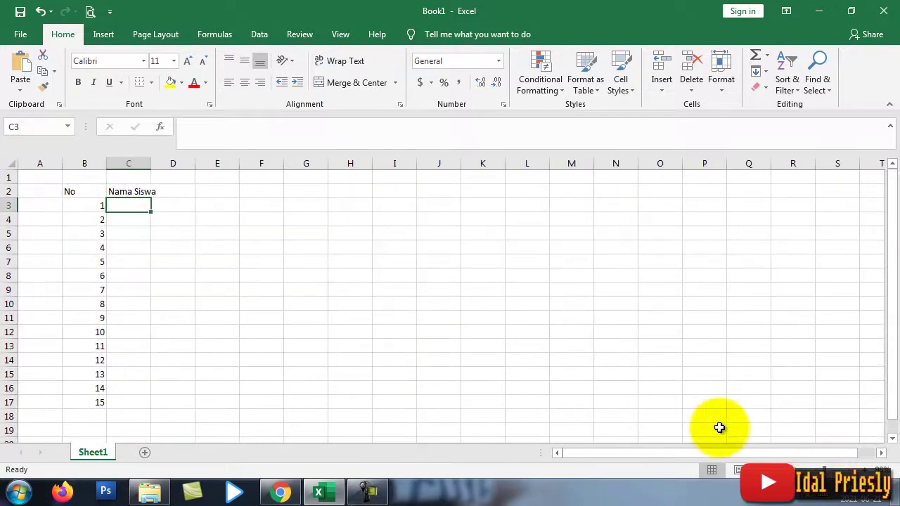
pyautogui.scroll(1, 823, 462)
pyautogui.scroll(1, 823, 461)
pyautogui.scroll(1, 823, 461)
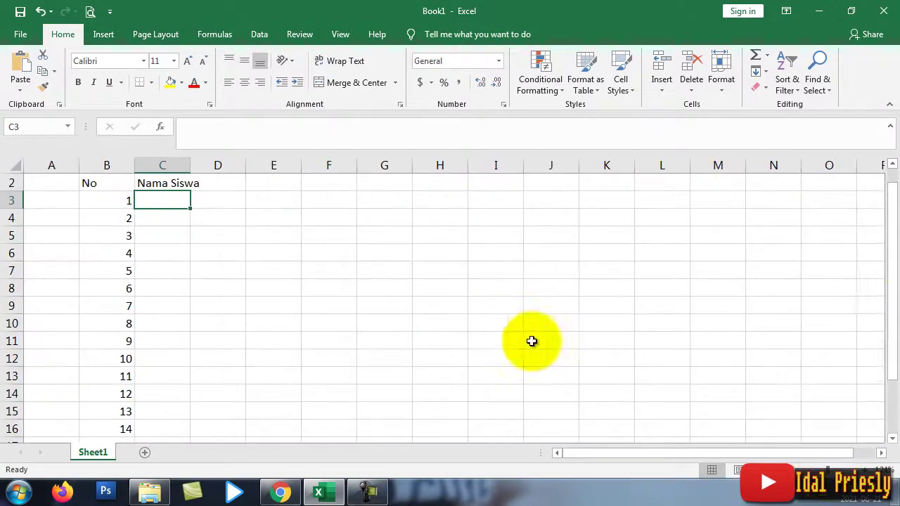
pyautogui.moveTo(888, 295); pyautogui.dragTo(886, 276)
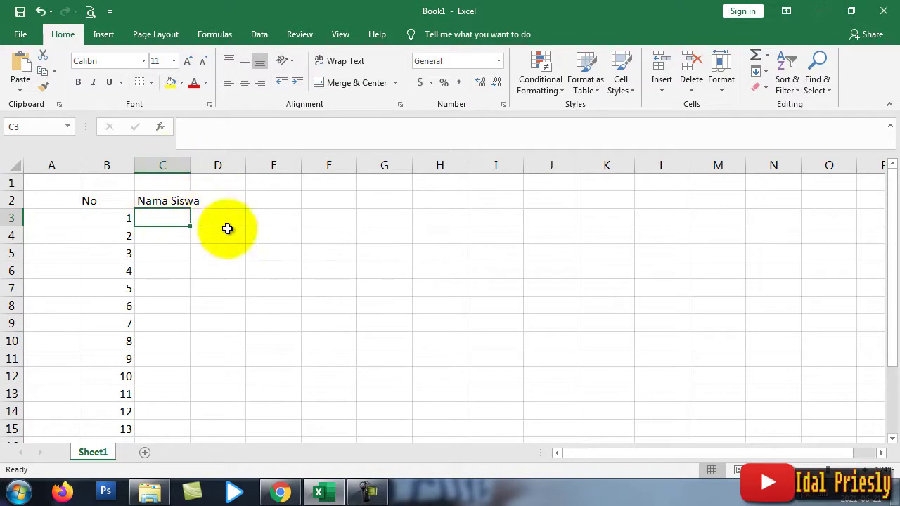
pyautogui.moveTo(190, 165); pyautogui.dragTo(226, 164)
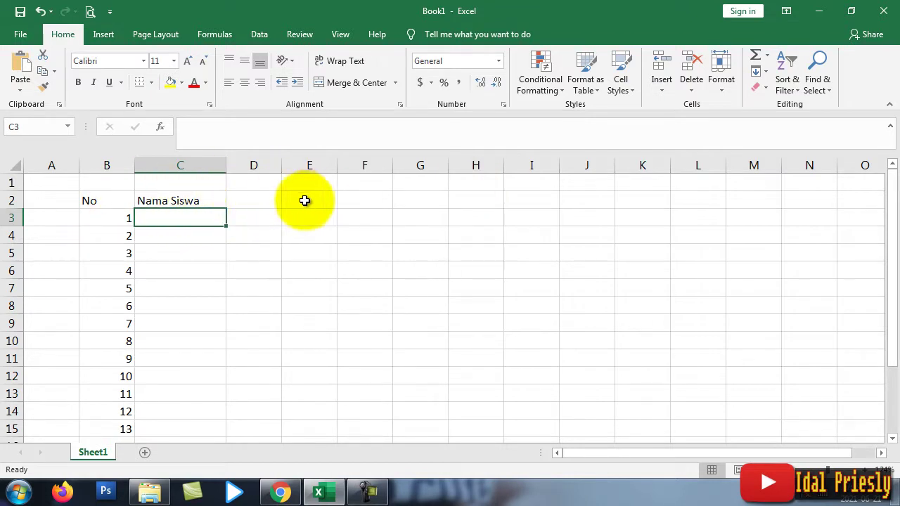
# Step: Move the numbers from B3:B17 so they start at cell B4
pyautogui.press('Left')
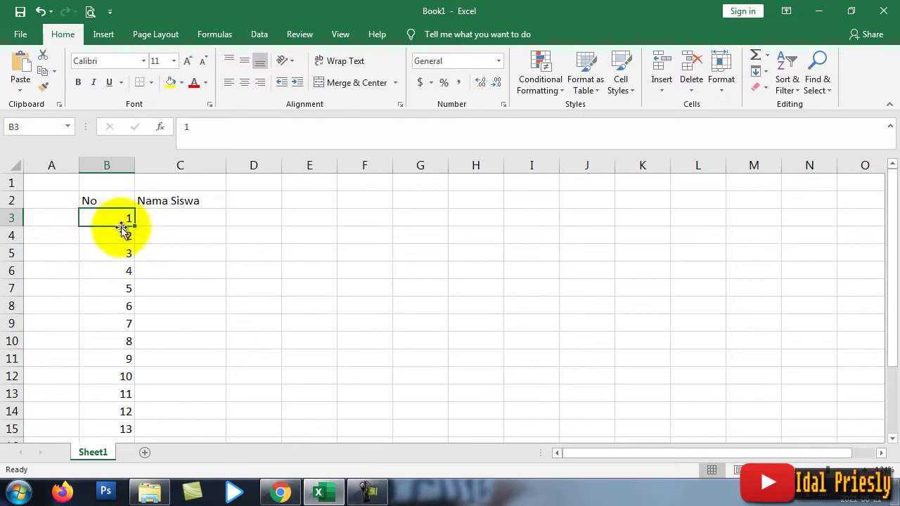
pyautogui.scroll(-4, 152, 287)
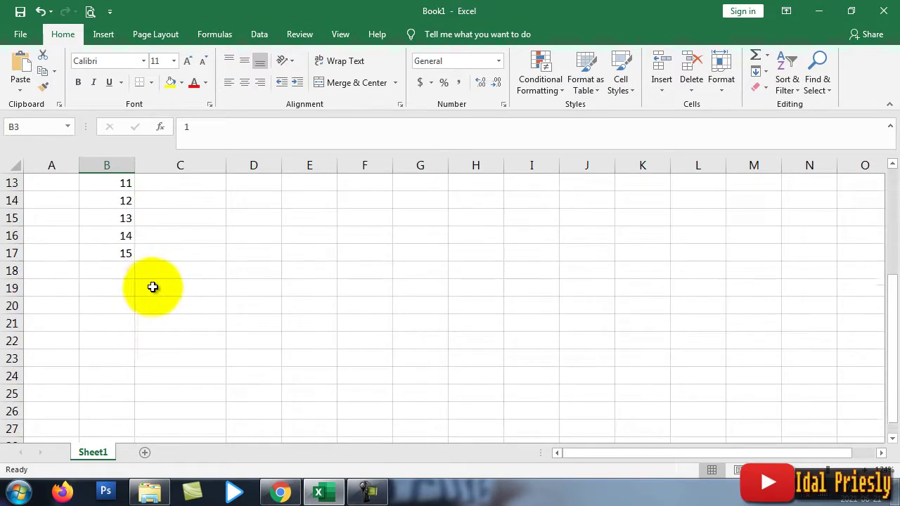
pyautogui.keyDown('shift'); pyautogui.click(124, 248); pyautogui.keyUp('shift')
pyautogui.scroll(4, 182, 241)
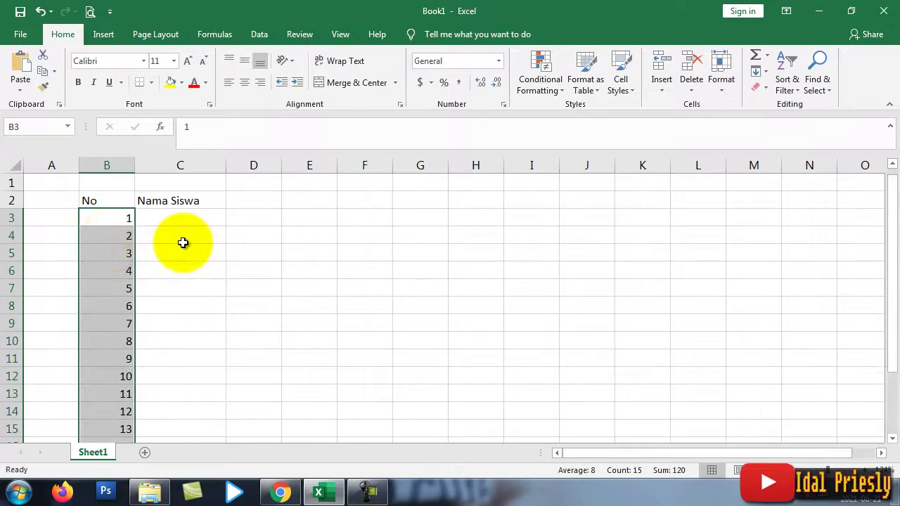
pyautogui.hotkey('ctrl', 'x')
pyautogui.click(108, 240)
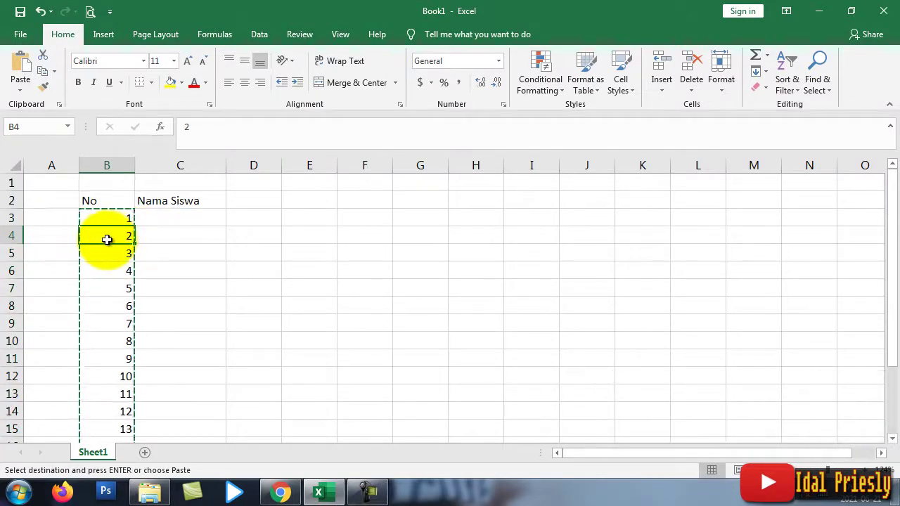
pyautogui.hotkey('ctrl', 'v')
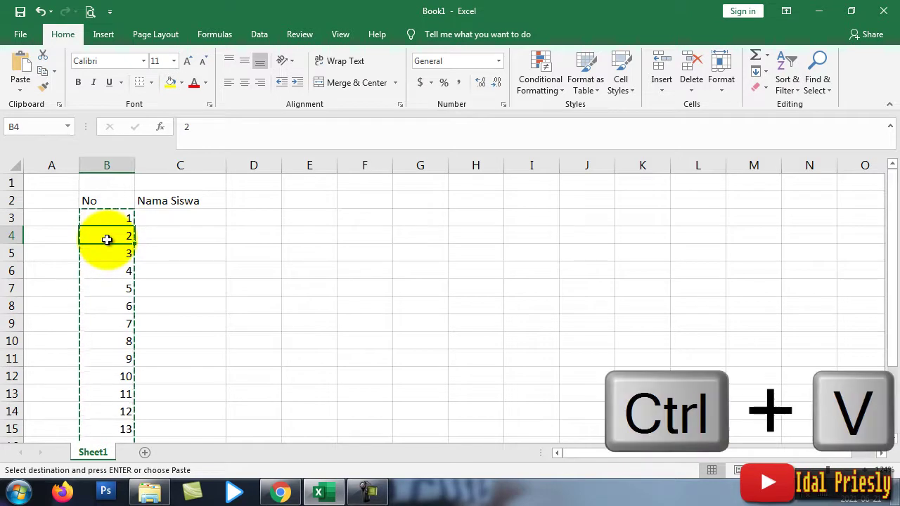
# Step: Enter Ms Word, Ms Excel and Ms Power Point in D3:F3 and widen those columns
pyautogui.click(253, 219)
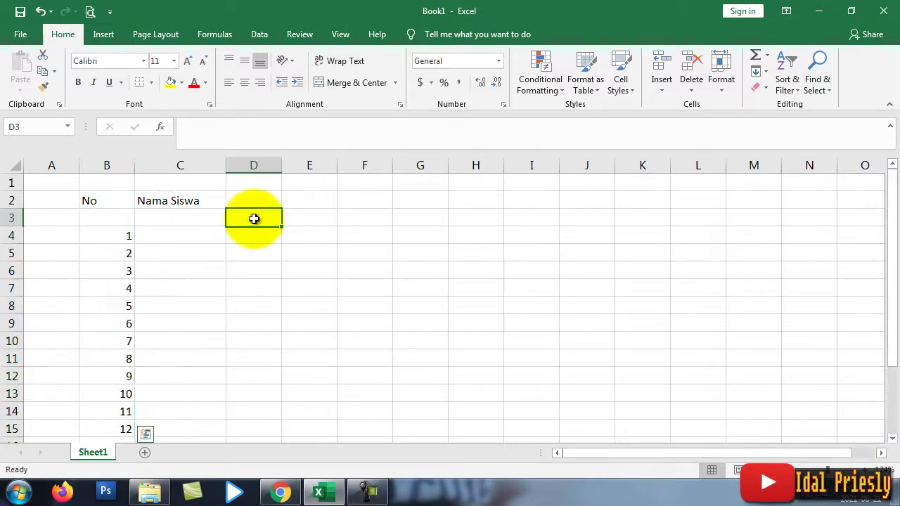
pyautogui.write('Ms')
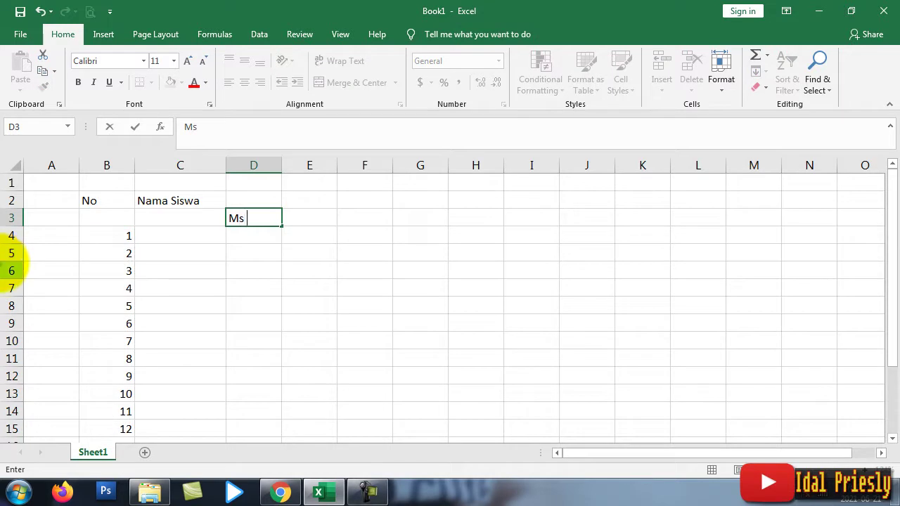
pyautogui.write(' Word')
pyautogui.press('Tab')
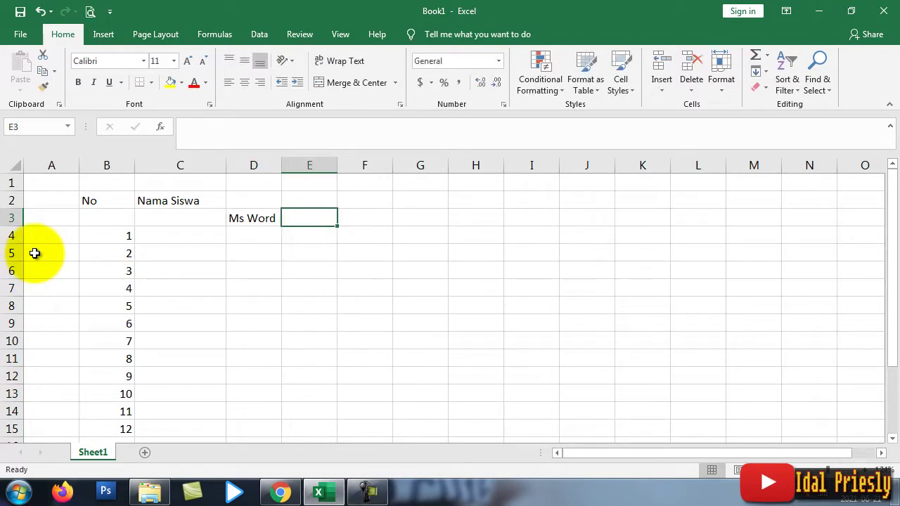
pyautogui.write('Ms')
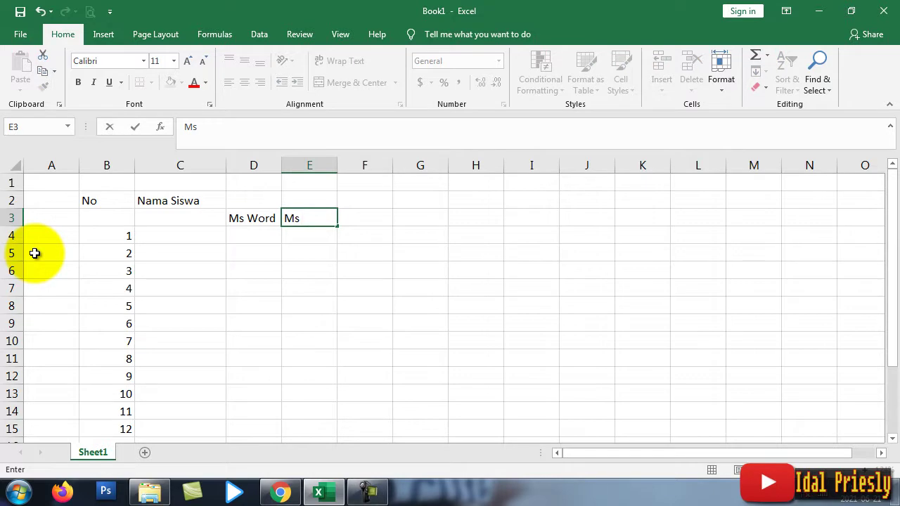
pyautogui.write('el')
pyautogui.press('Tab')
pyautogui.write('M')
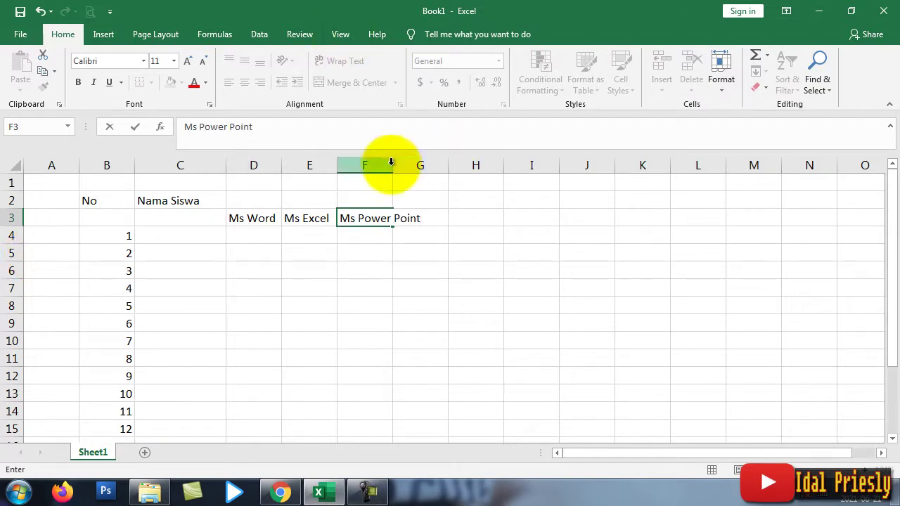
pyautogui.click(380, 193)
pyautogui.moveTo(393, 166); pyautogui.dragTo(423, 166)
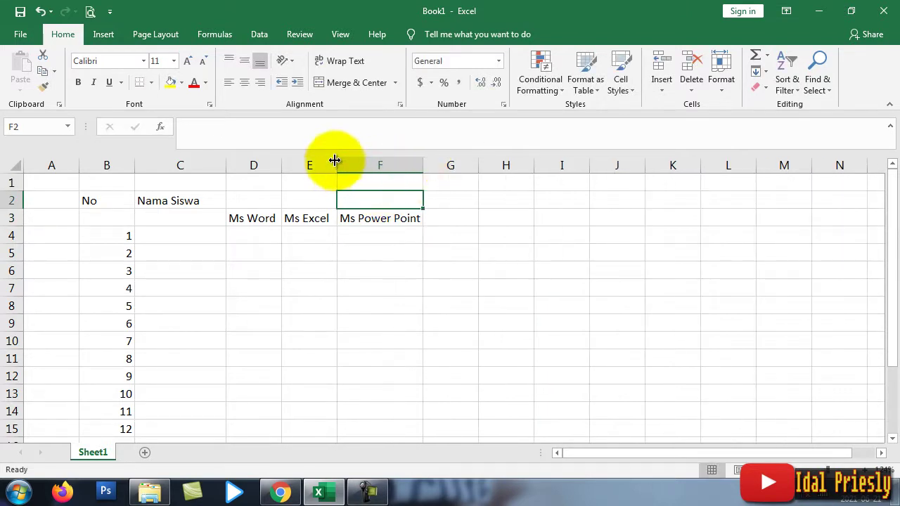
pyautogui.moveTo(335, 161); pyautogui.dragTo(353, 161)
pyautogui.moveTo(282, 165); pyautogui.dragTo(294, 164)
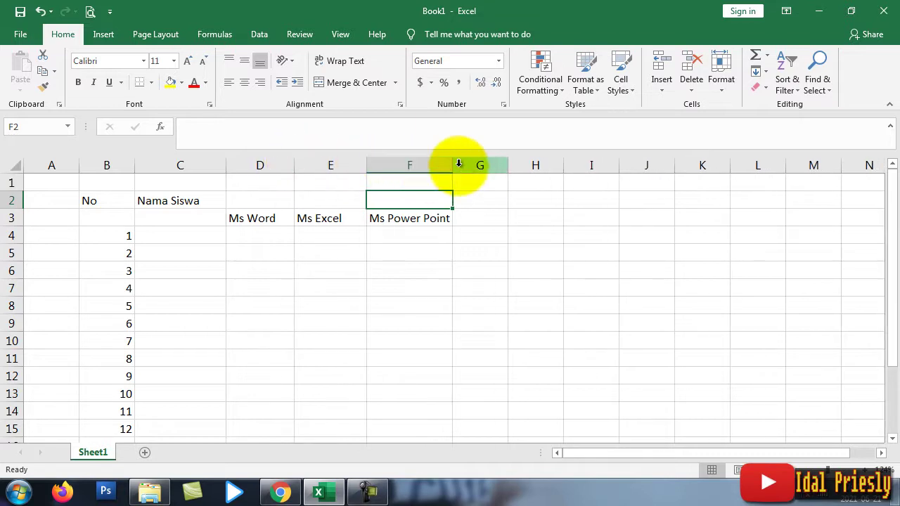
pyautogui.moveTo(453, 165); pyautogui.dragTo(454, 165)
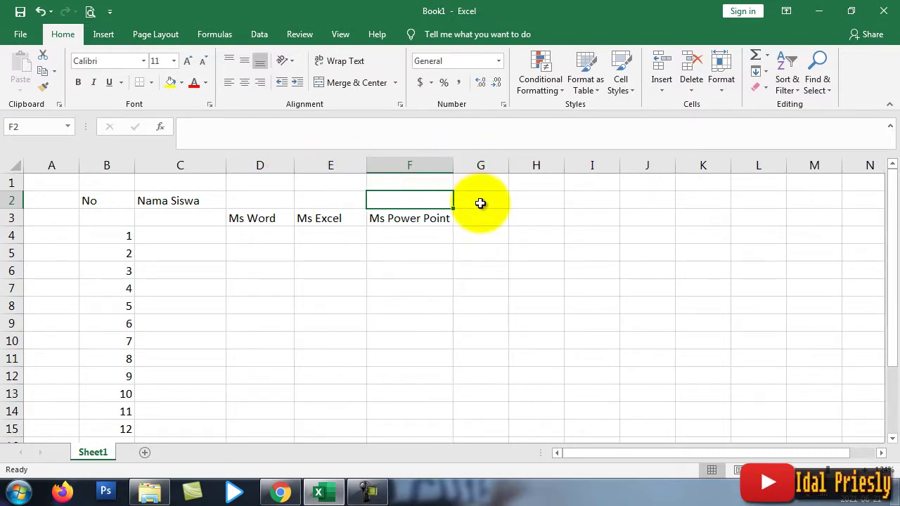
# Step: Add the heading 'Rata-Rata' in G2 and widen column G
pyautogui.click(474, 200)
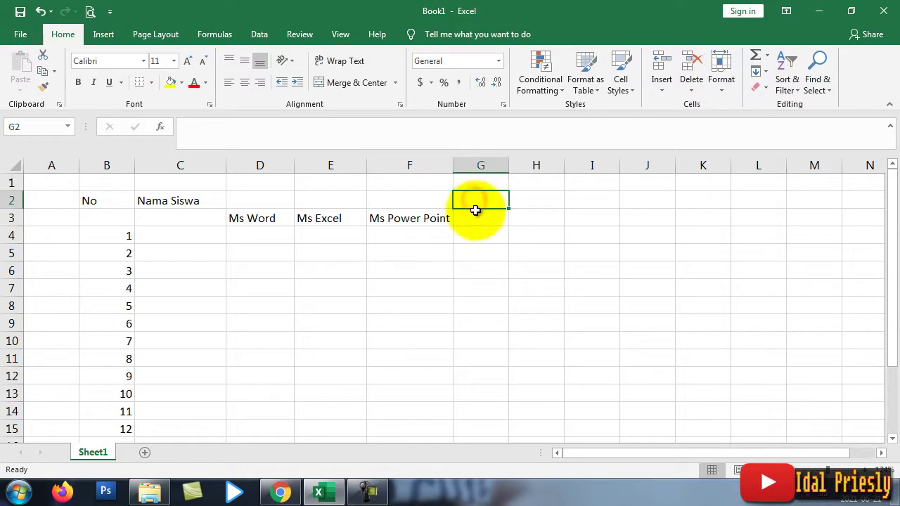
pyautogui.write('Rata-Rata')
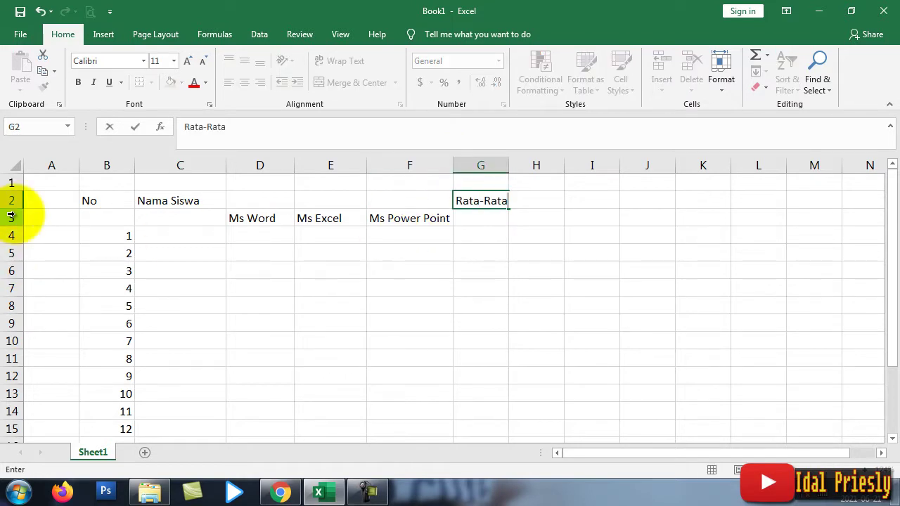
pyautogui.click(524, 182)
pyautogui.moveTo(508, 165); pyautogui.dragTo(512, 163)
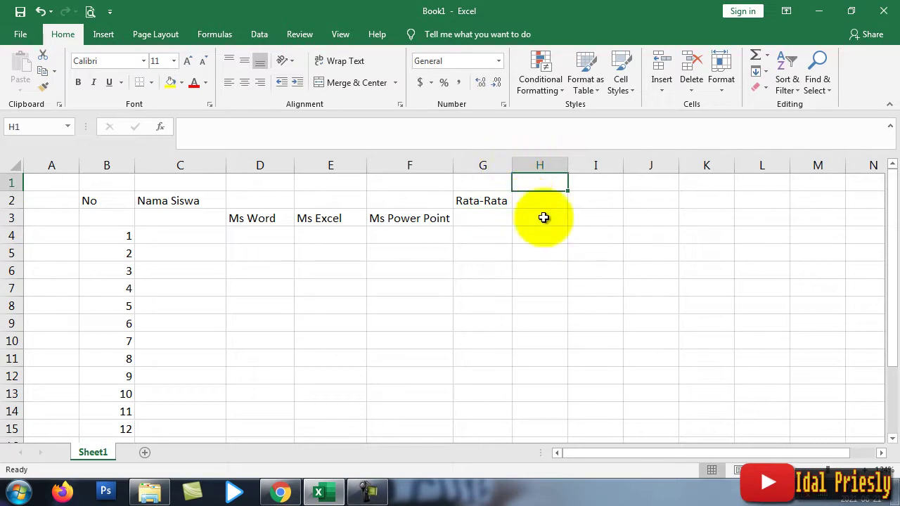
# Step: Type 'DAFTAR NILAI LATIHAN UNTUK MS EXCEL' into cell A1
pyautogui.click(55, 182)
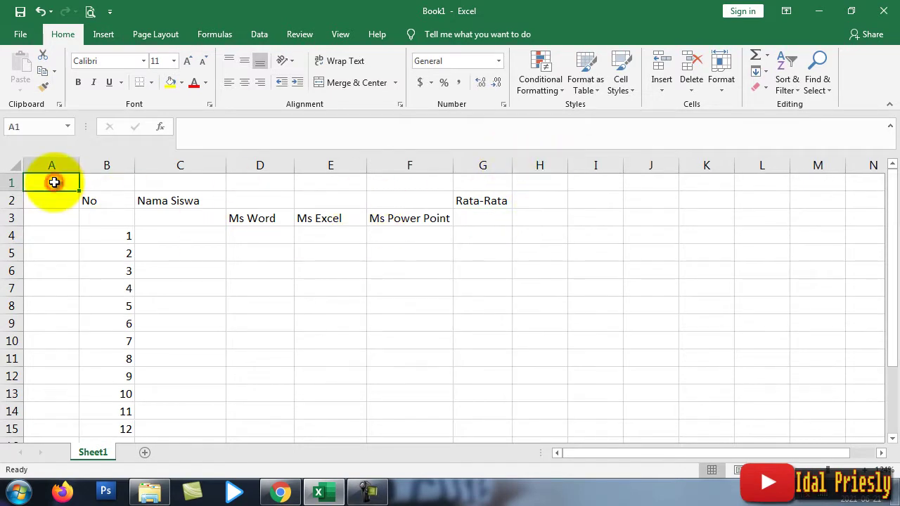
pyautogui.write('DAFTAR NILAI LATIHAN UNTUK MS E')
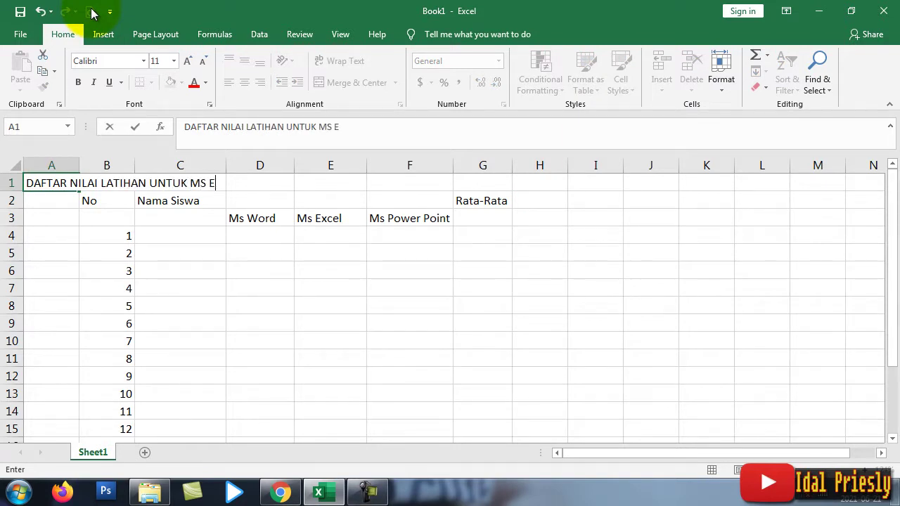
pyautogui.write('CEL')
pyautogui.press('Return')
# Step: Enter the heading 'Nilai Huruf' in cell H2
pyautogui.click(542, 201)
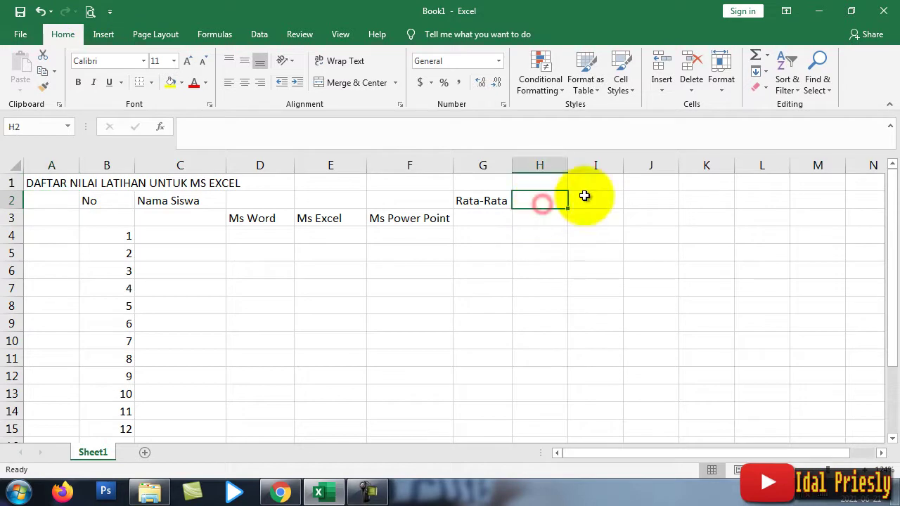
pyautogui.write('nILAI')
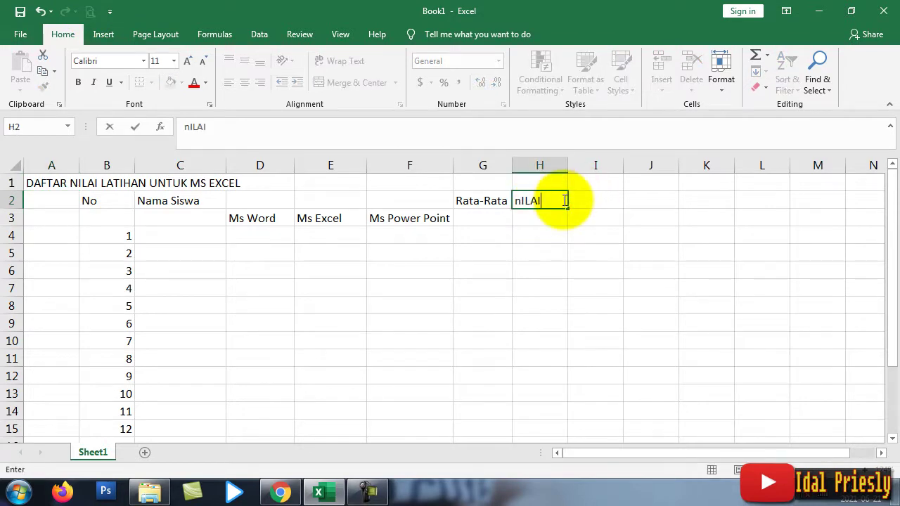
pyautogui.press('BackSpace')
pyautogui.press('BackSpace')
pyautogui.write('Huruf')
pyautogui.click(580, 197)
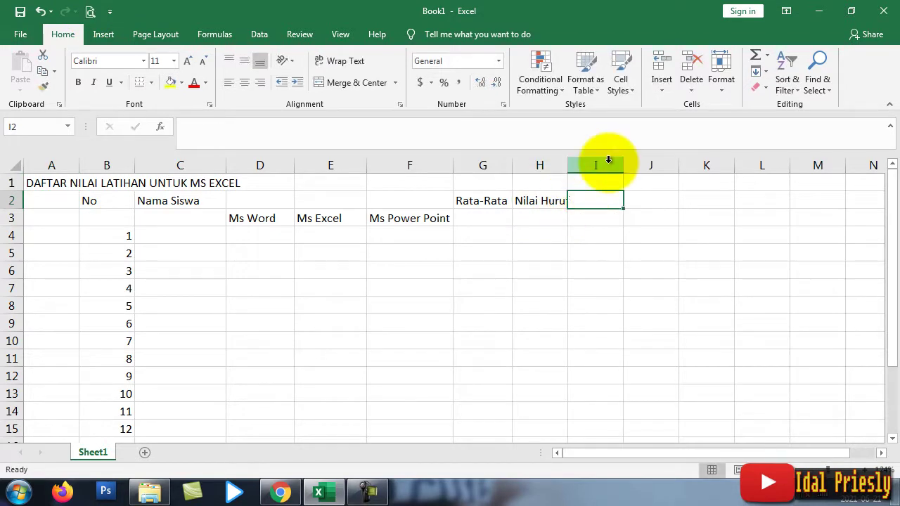
# Step: Split 'Predikat Nilai' so Predikat sits in I2 and Nilai in I3
pyautogui.write('Predikat Nilai')
pyautogui.press('Return')
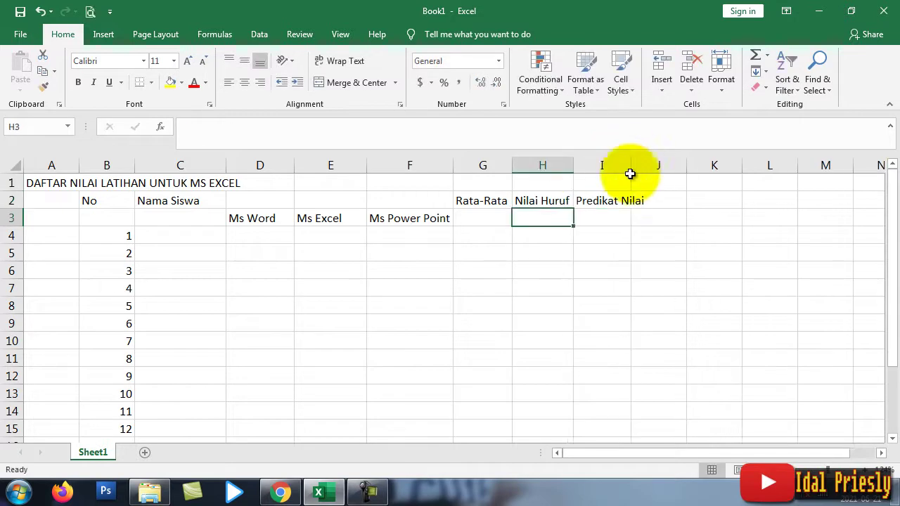
pyautogui.doubleClick(609, 203)
pyautogui.press('BackSpace')
pyautogui.press('BackSpace')
pyautogui.press('BackSpace')
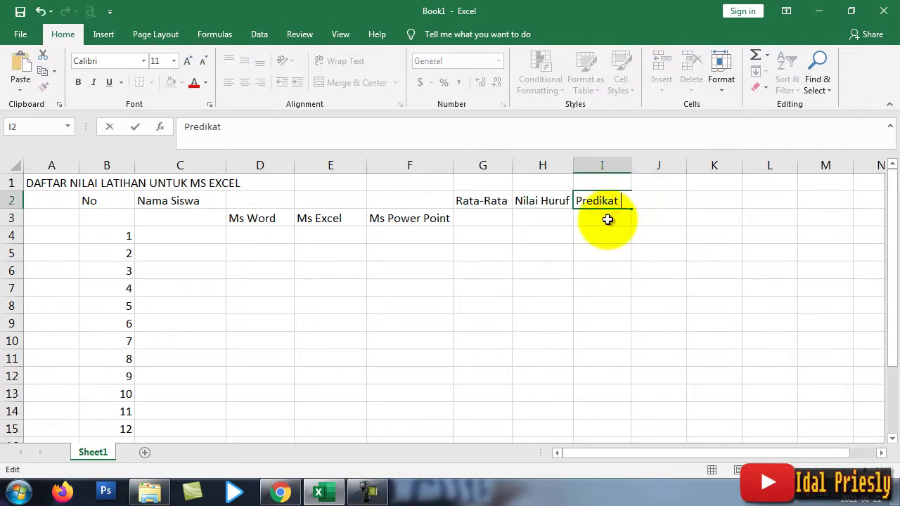
pyautogui.press('Return')
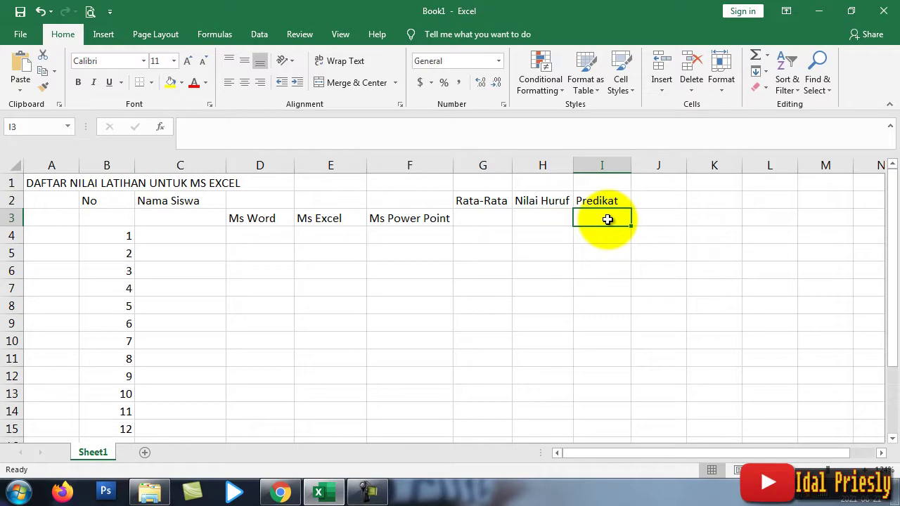
pyautogui.hotkey('ctrl', 'v')
# Step: Move the word 'Huruf' from H2 down into H3
pyautogui.doubleClick(545, 201)
pyautogui.hotkey('ctrl', 'x')
pyautogui.click(555, 221)
pyautogui.hotkey('ctrl', 'v')
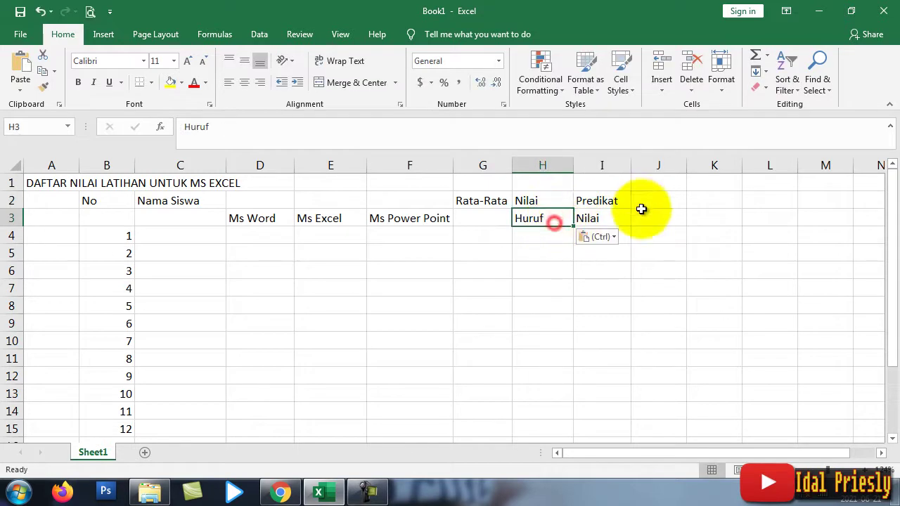
# Step: Add the heading 'Ket' in cell J2
pyautogui.click(642, 204)
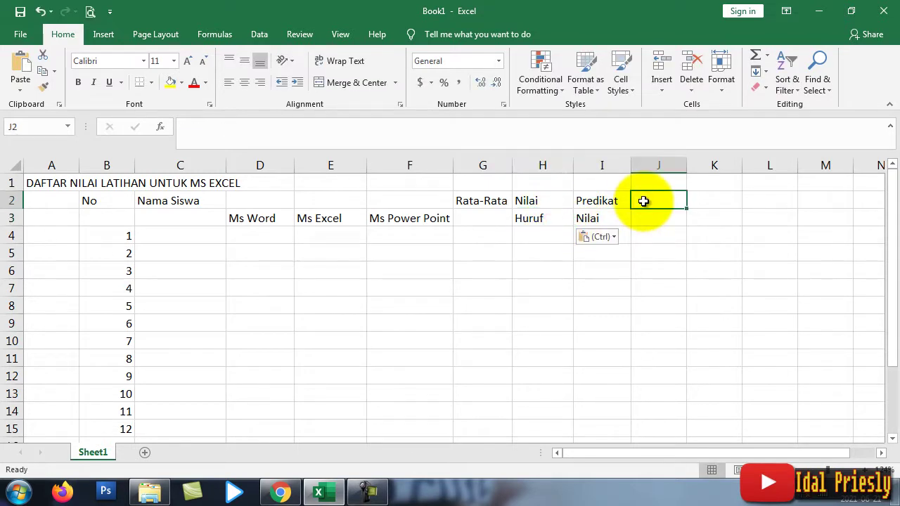
pyautogui.write('Ket')
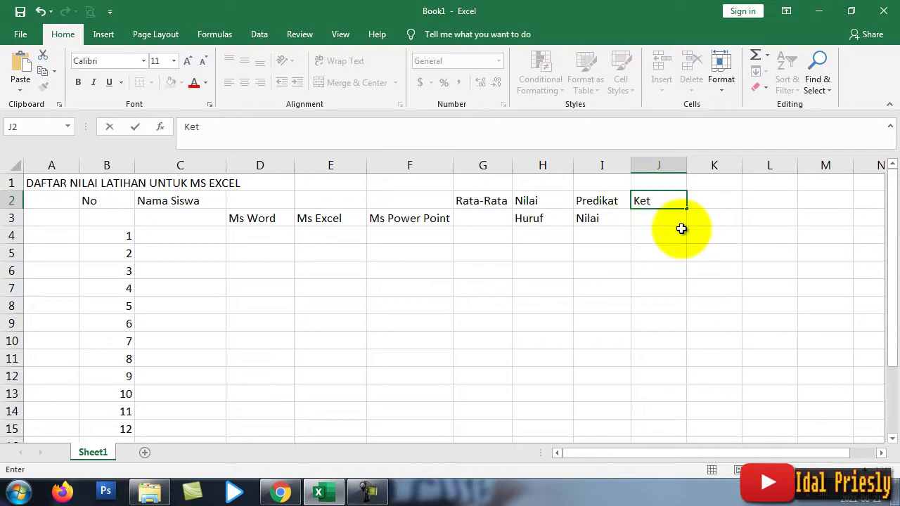
pyautogui.press('Return')
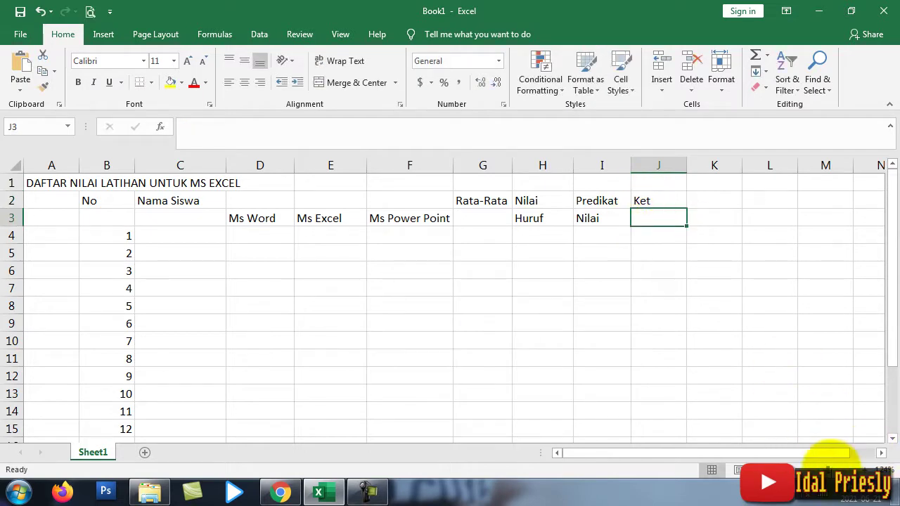
pyautogui.moveTo(829, 470); pyautogui.dragTo(815, 470)
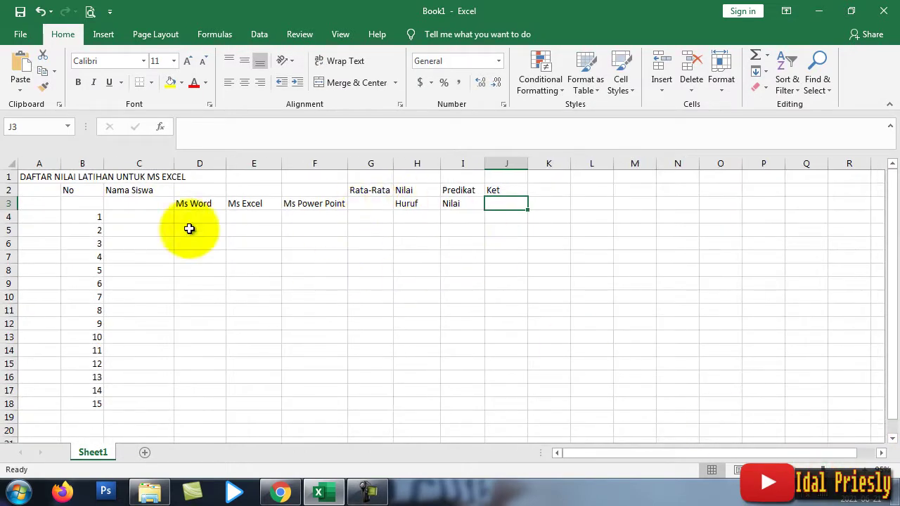
# Step: Apply All Borders to the table range B2:J18
pyautogui.moveTo(70, 188)
pyautogui.mouseDown()
pyautogui.moveTo(509, 361)
pyautogui.moveTo(506, 399)
pyautogui.mouseUp()
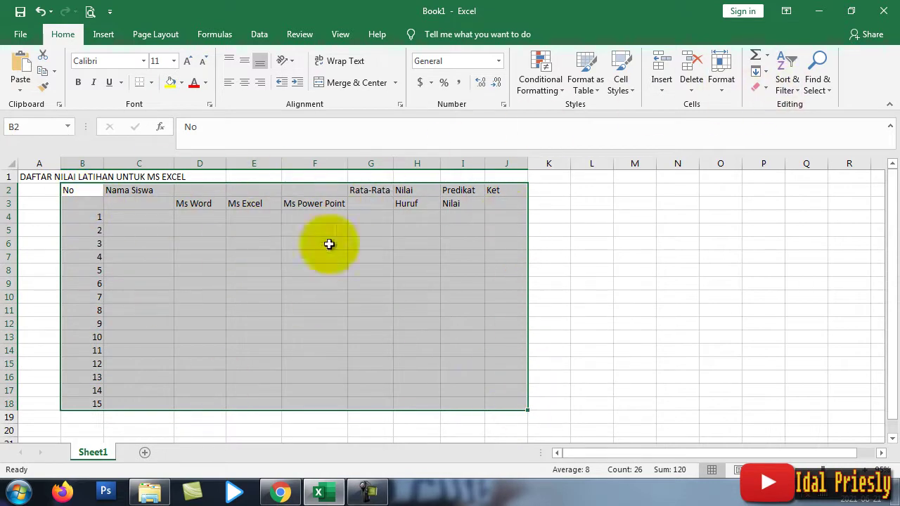
pyautogui.click(721, 79)
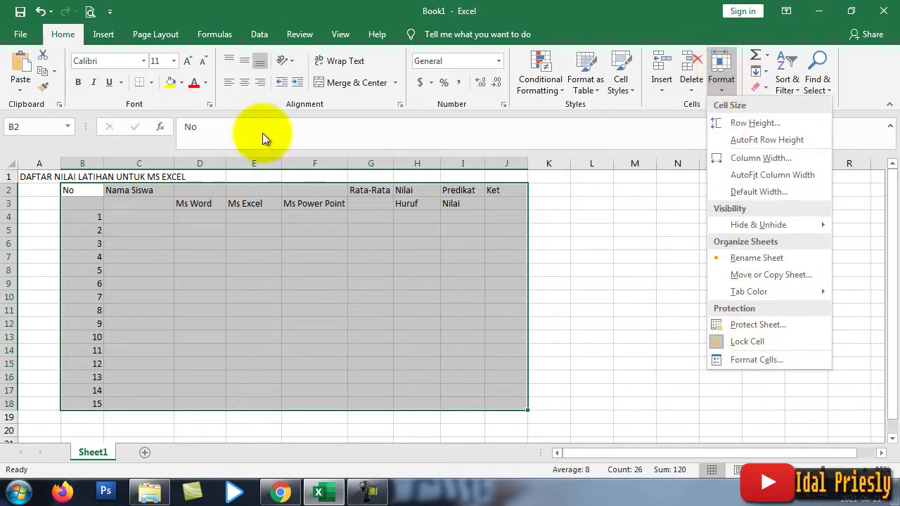
pyautogui.click(148, 86)
pyautogui.click(152, 83)
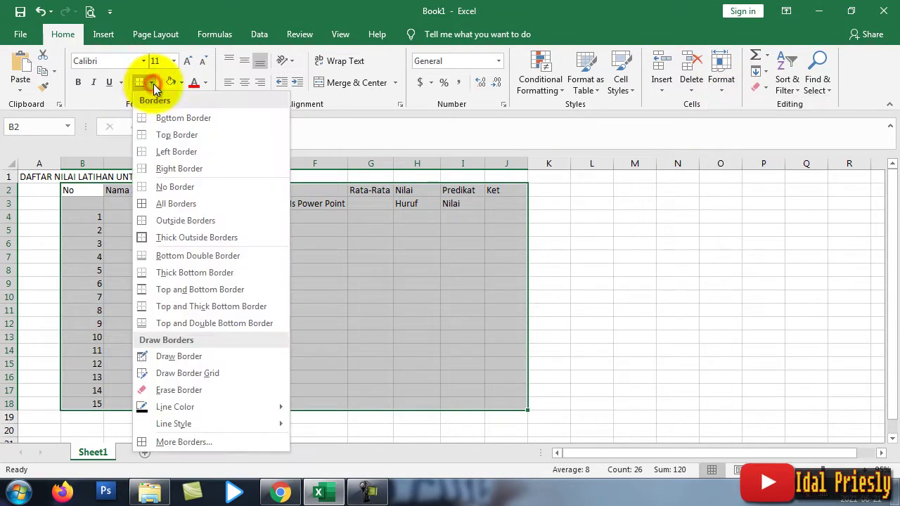
pyautogui.click(188, 208)
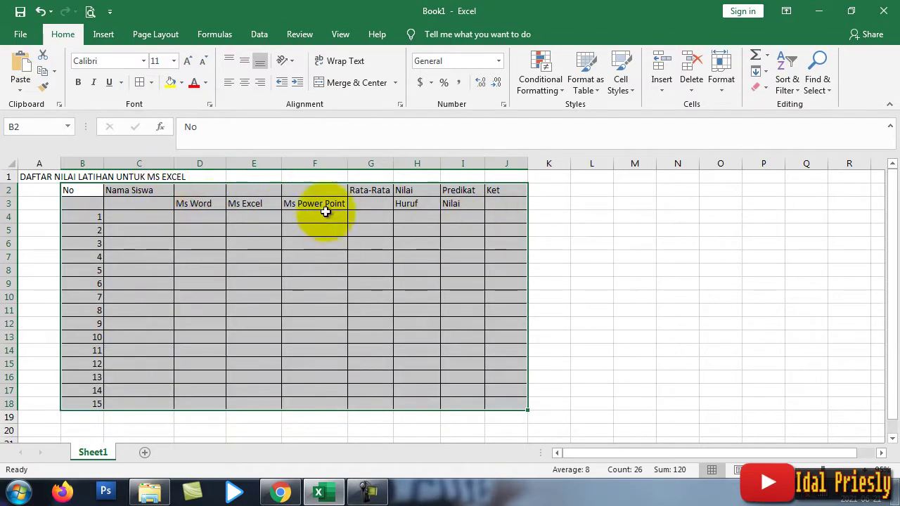
pyautogui.click(273, 221)
pyautogui.click(197, 190)
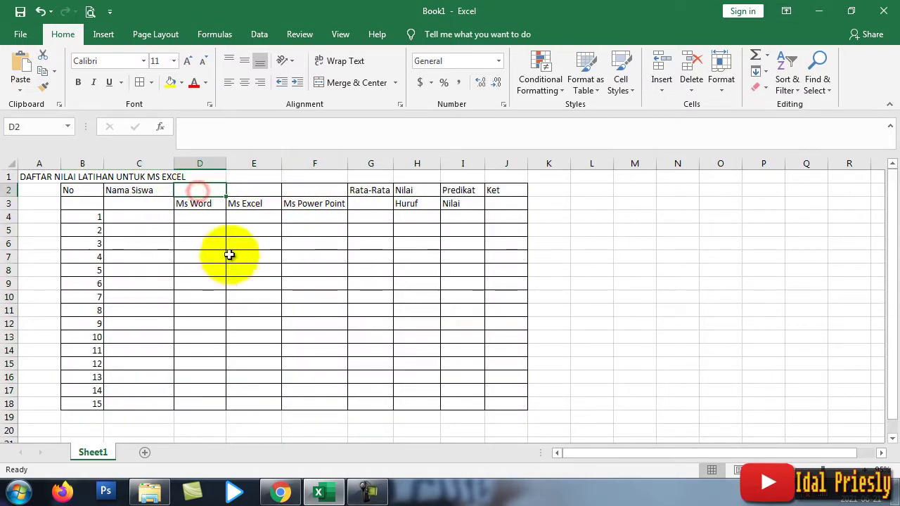
# Step: Type 'Nilai Ujian' into D2 over the Ms Word, Ms Excel and Ms Power Point columns
pyautogui.write('Nilai U')
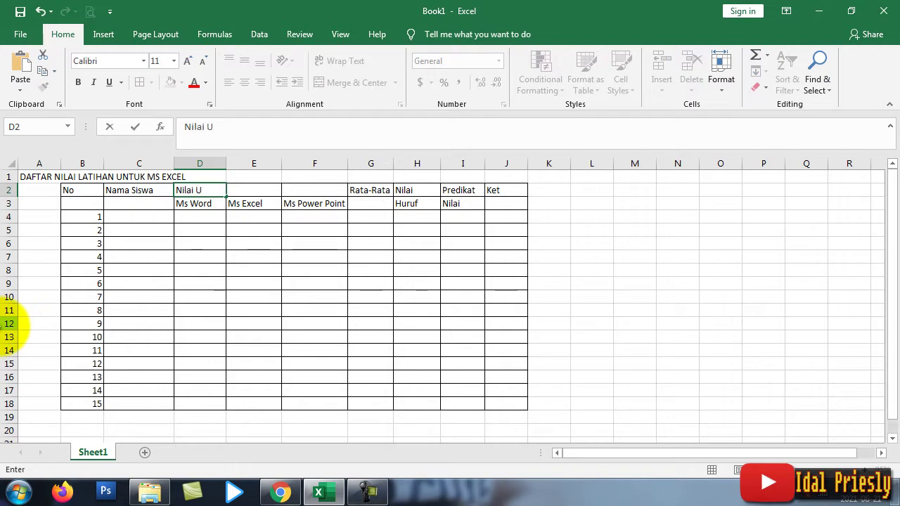
pyautogui.write('an')
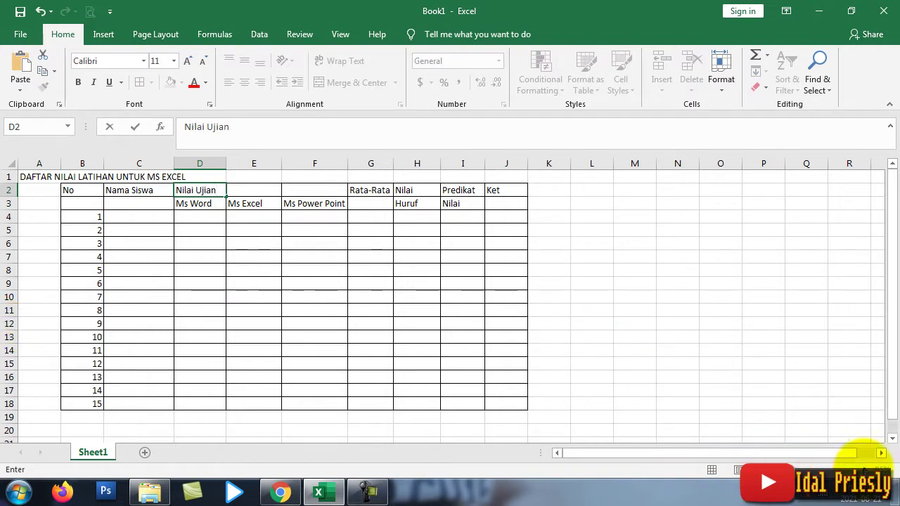
pyautogui.click(679, 375)
pyautogui.click(128, 190)
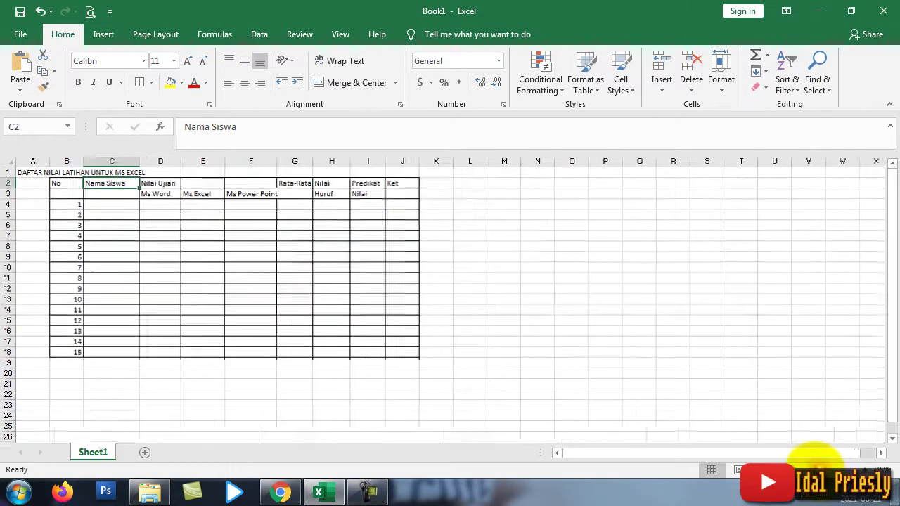
pyautogui.keyDown('ctrl'); pyautogui.scroll(3, 117, 214); pyautogui.keyUp('ctrl')
# Step: Merge and center B2:B3 for 'No', aligned to the middle vertically
pyautogui.click(116, 213)
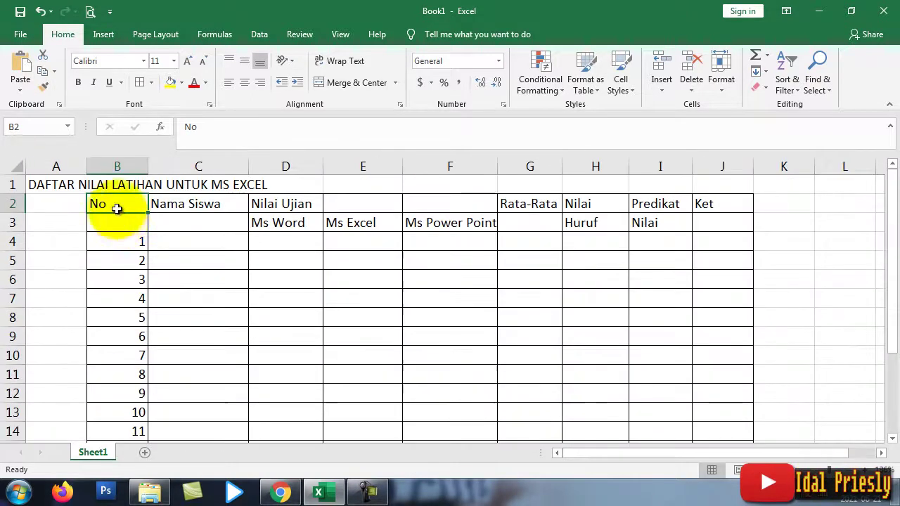
pyautogui.moveTo(122, 206); pyautogui.dragTo(118, 217)
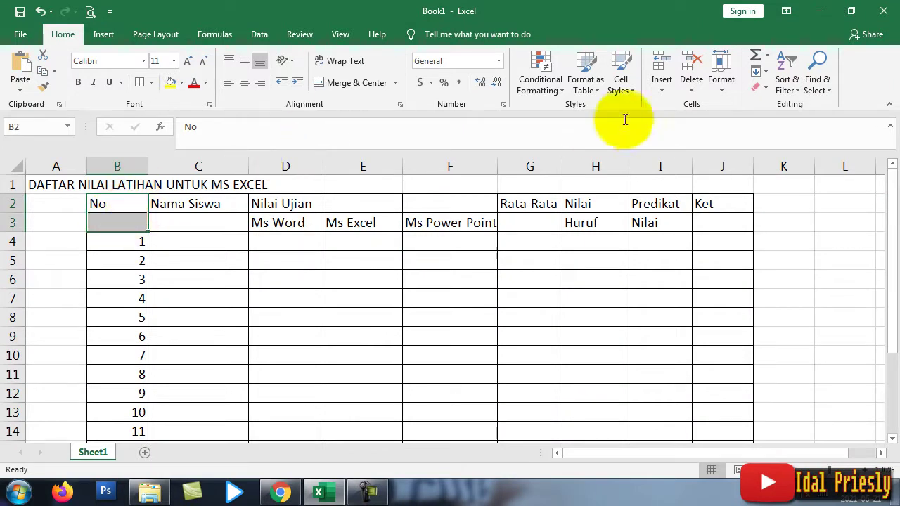
pyautogui.click(359, 83)
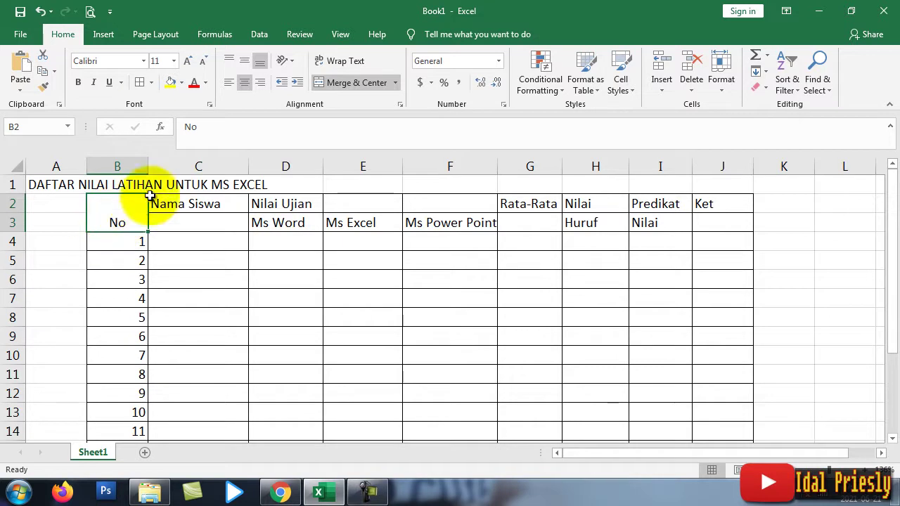
pyautogui.click(246, 65)
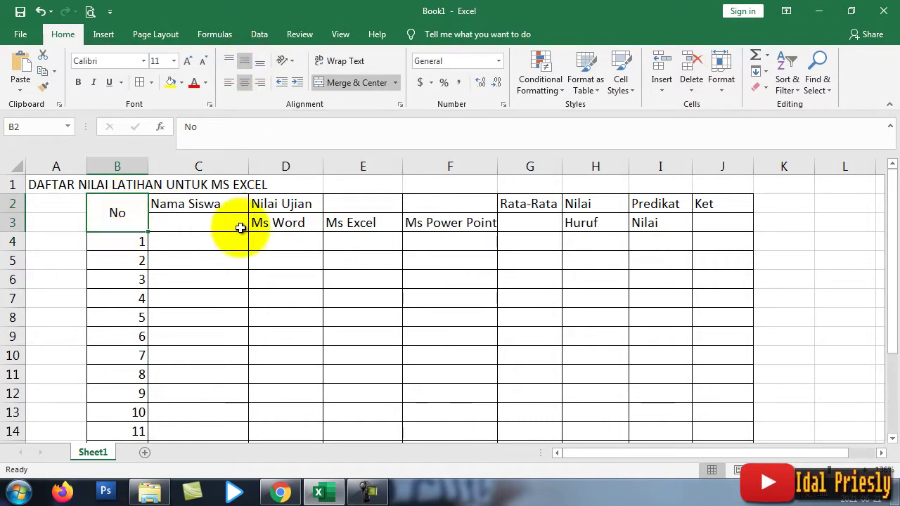
# Step: Merge and center C2:C3 for 'Nama Siswa'
pyautogui.click(210, 227)
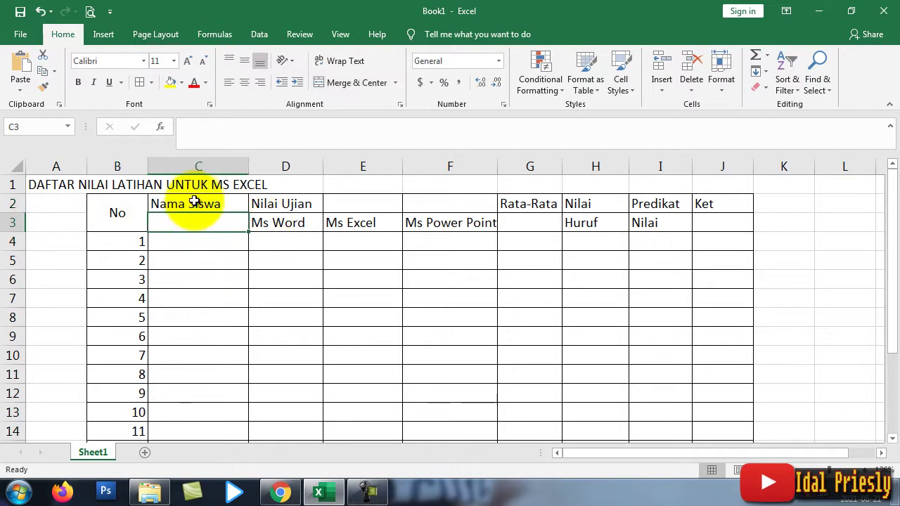
pyautogui.moveTo(194, 204); pyautogui.dragTo(196, 220)
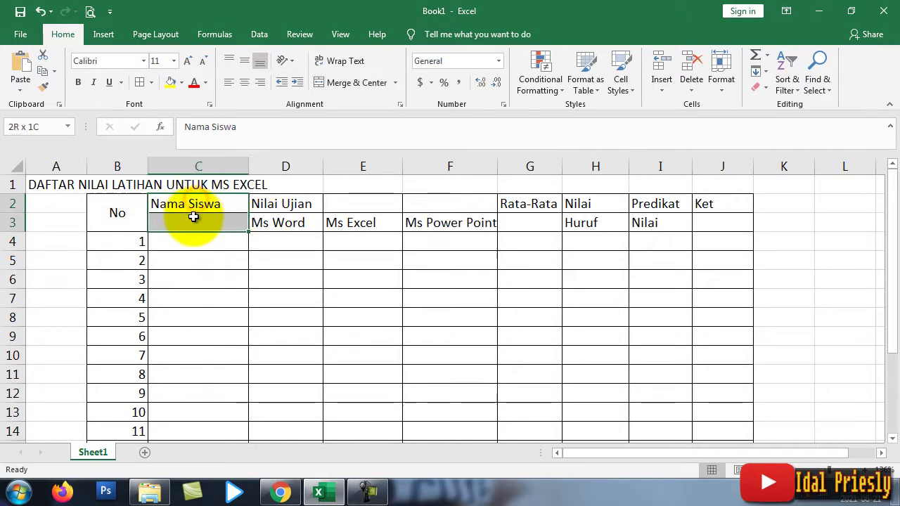
pyautogui.click(361, 84)
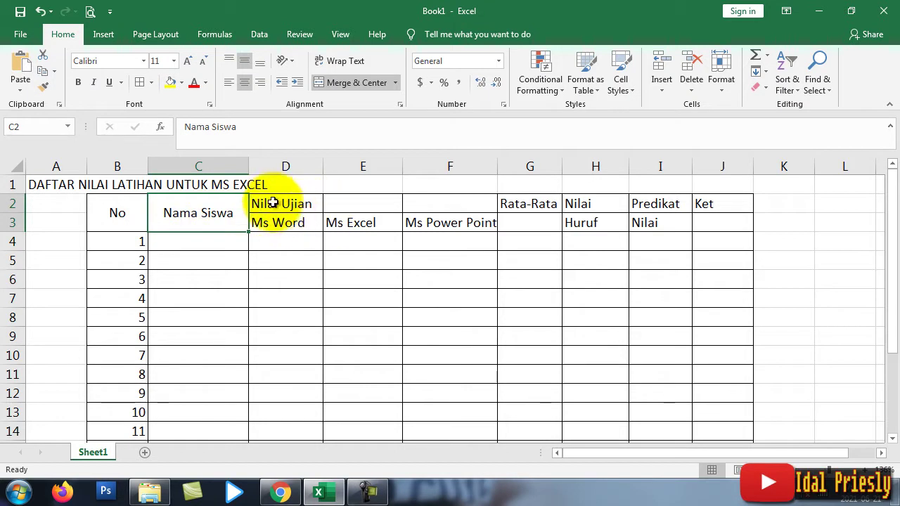
# Step: Merge & Center D2:F2 so 'Nilai Ujian' spans Ms Word through Ms Power Point
pyautogui.moveTo(264, 203); pyautogui.dragTo(438, 204)
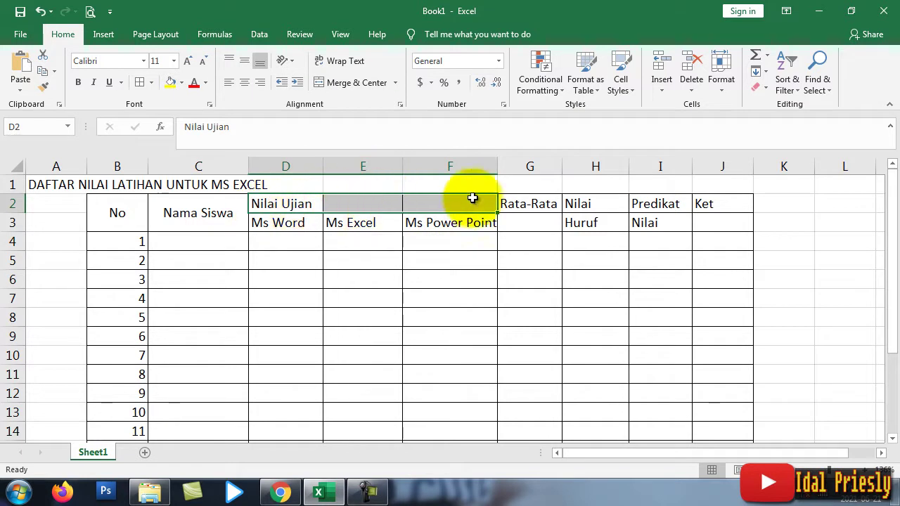
pyautogui.click(265, 203)
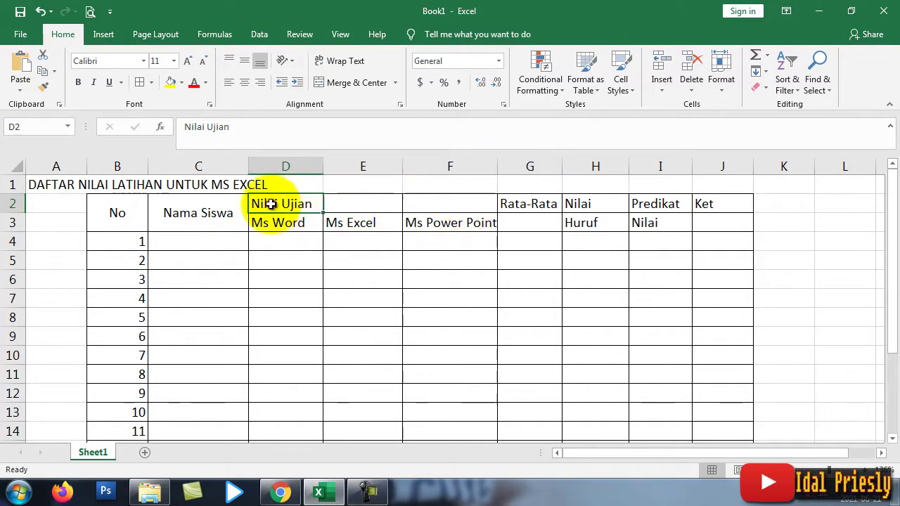
pyautogui.click(357, 204)
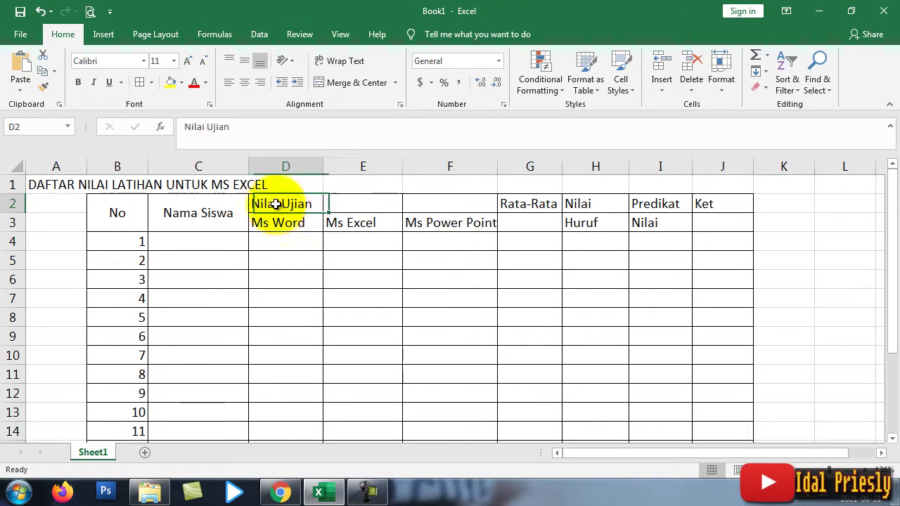
pyautogui.moveTo(281, 203); pyautogui.dragTo(435, 203)
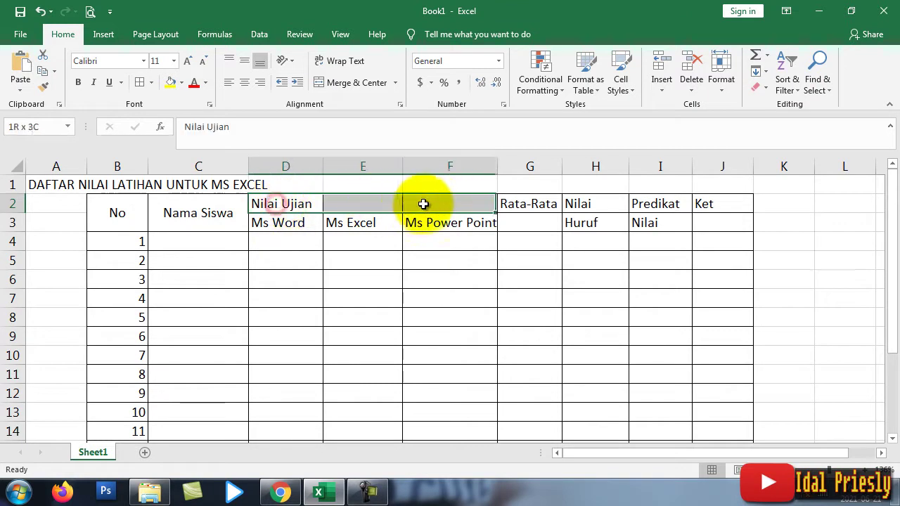
pyautogui.click(349, 83)
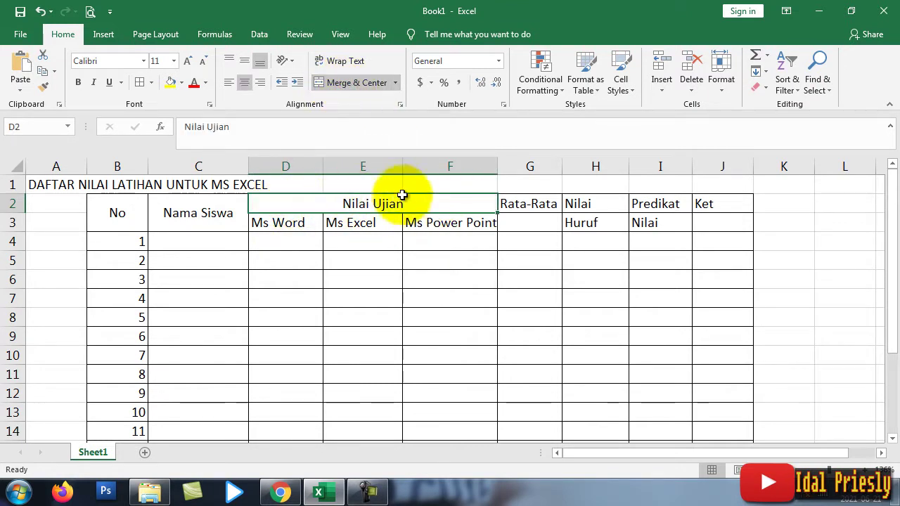
pyautogui.hscroll(1, 835, 443)
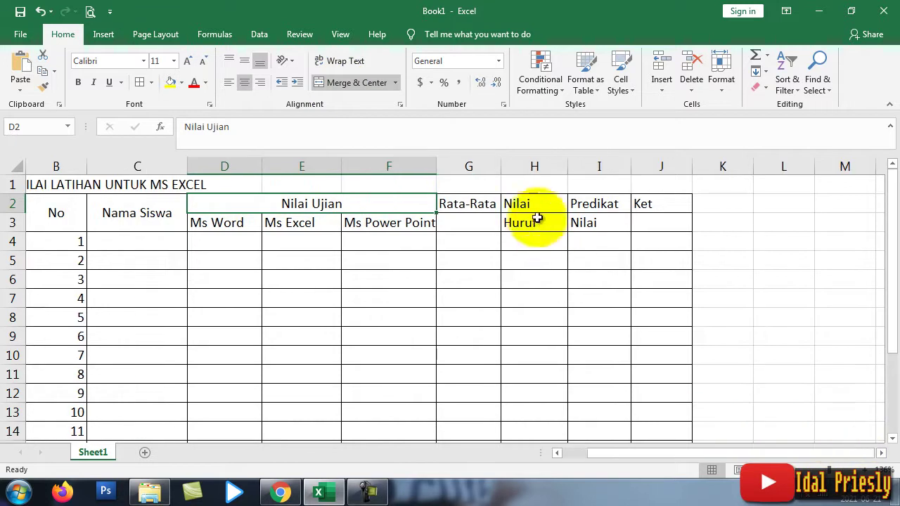
# Step: Merge G2:G3 with Rata-Rata centred both ways, then select the Nilai heading in H2
pyautogui.click(459, 206)
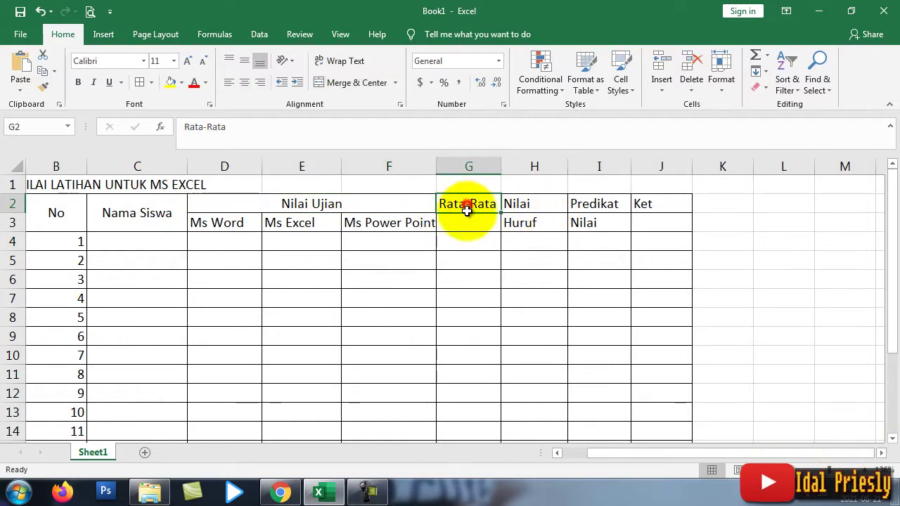
pyautogui.moveTo(467, 205); pyautogui.dragTo(470, 225)
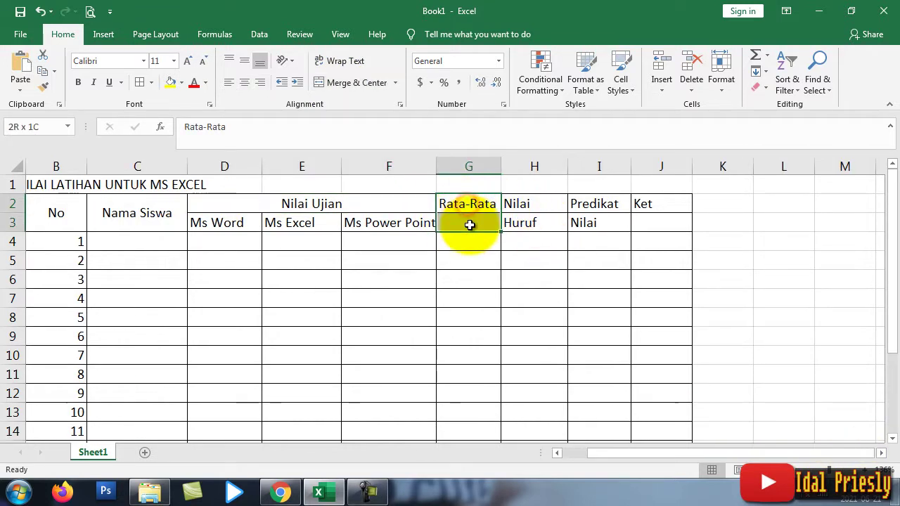
pyautogui.click(339, 85)
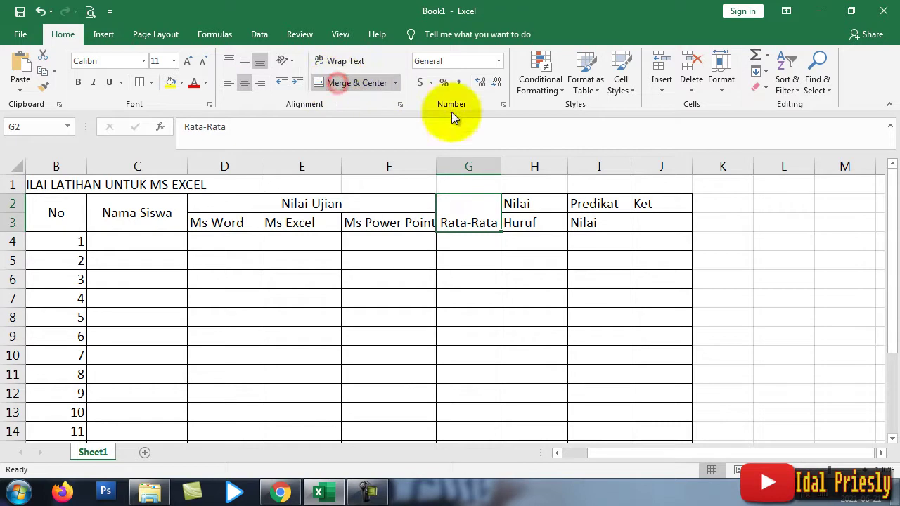
pyautogui.click(244, 64)
pyautogui.click(543, 203)
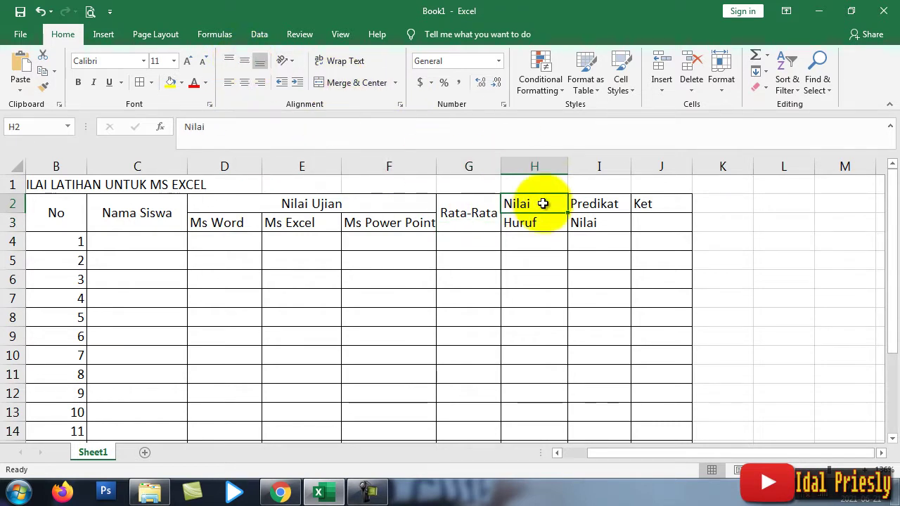
pyautogui.moveTo(543, 203); pyautogui.dragTo(539, 221)
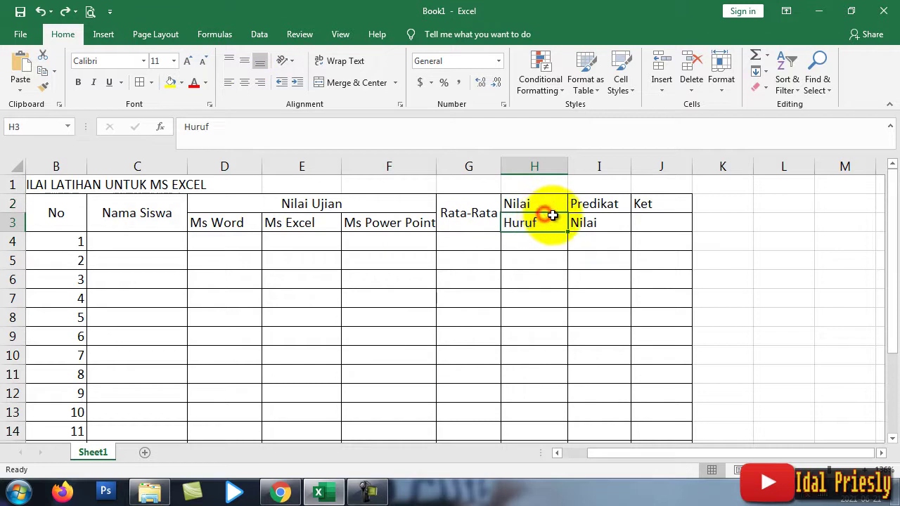
pyautogui.click(549, 206)
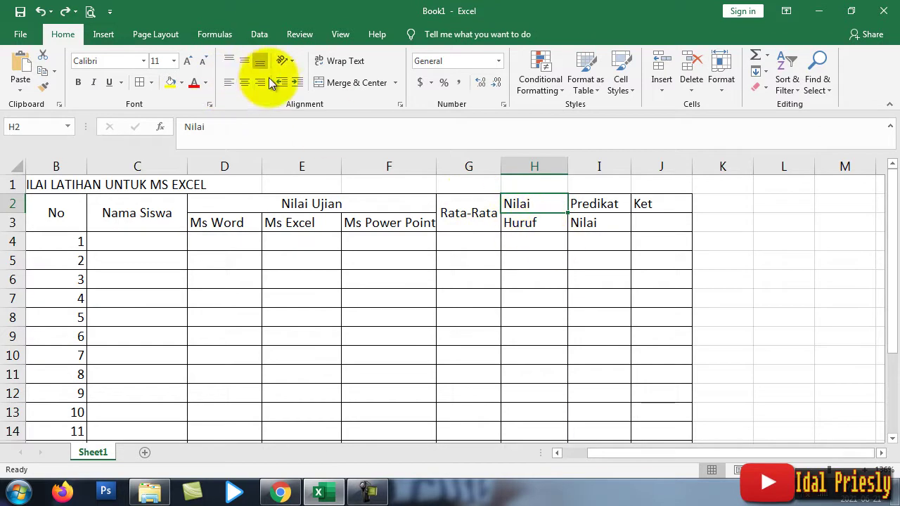
# Step: Erase the border between rows 2 and 3 under Nilai Huruf and centre H2:H3 horizontally
pyautogui.click(151, 83)
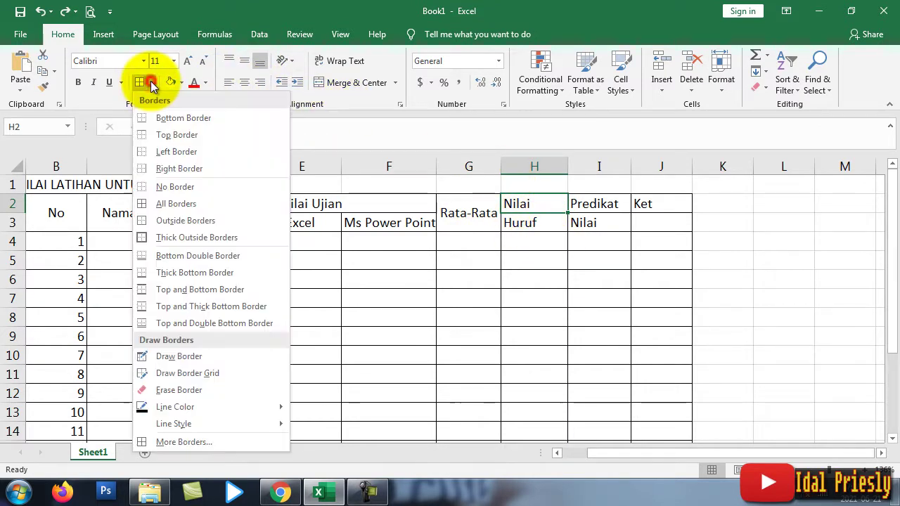
pyautogui.click(196, 391)
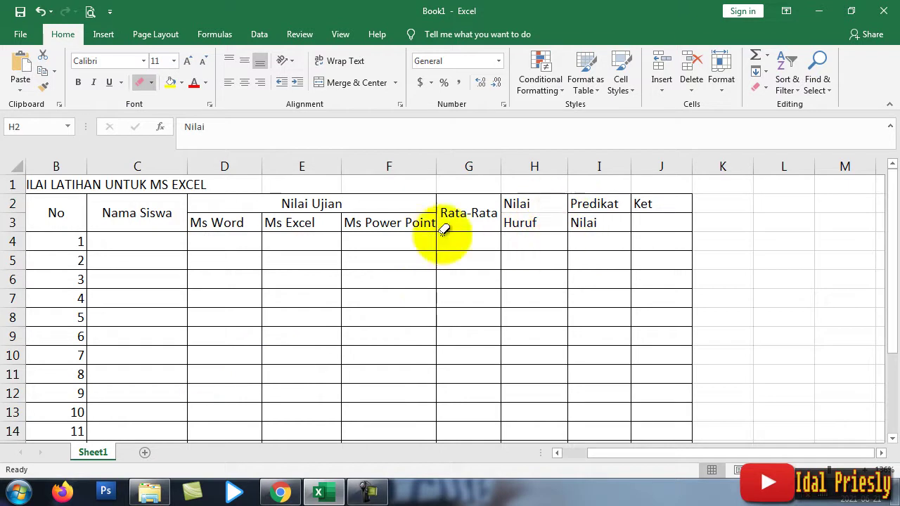
pyautogui.click(139, 82)
pyautogui.click(540, 222)
pyautogui.moveTo(540, 222); pyautogui.dragTo(537, 204)
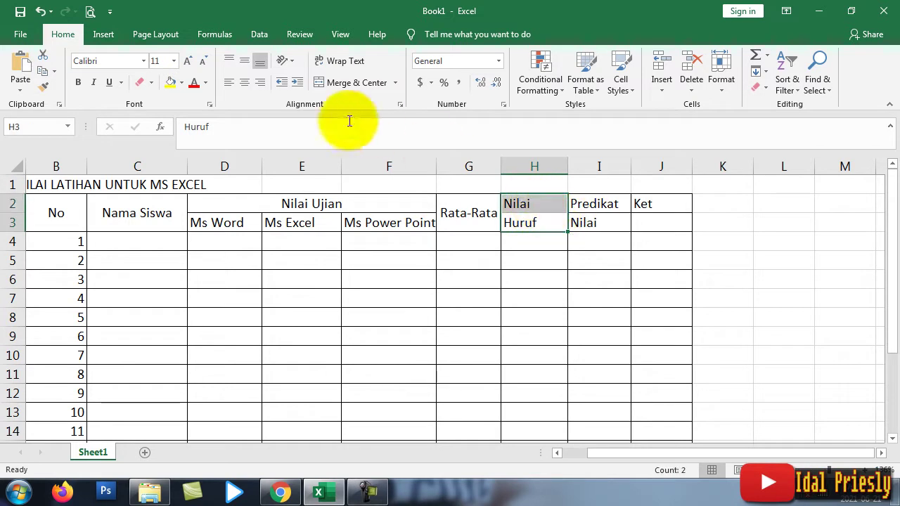
pyautogui.click(244, 83)
# Step: Centre Predikat Nilai in I2:I3 and erase the line between its two header rows
pyautogui.click(609, 222)
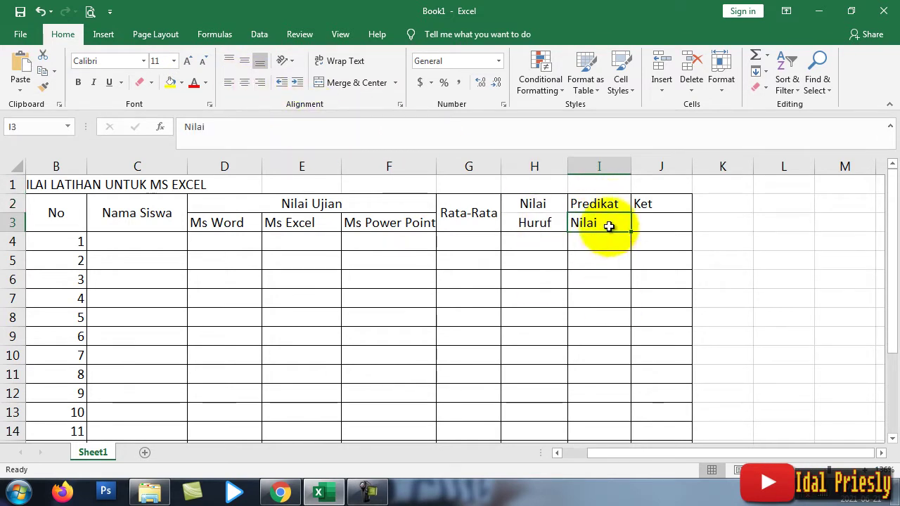
pyautogui.moveTo(601, 204); pyautogui.dragTo(603, 222)
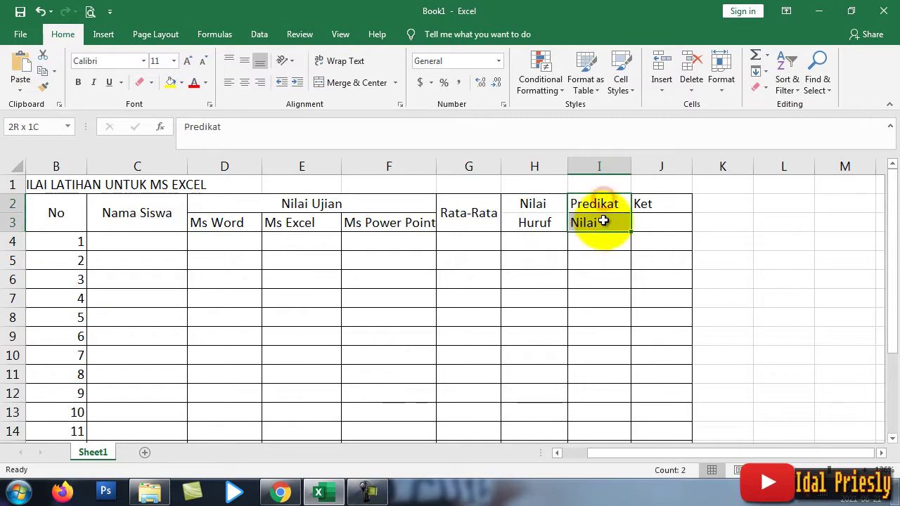
pyautogui.hotkey('ctrl', 'q')
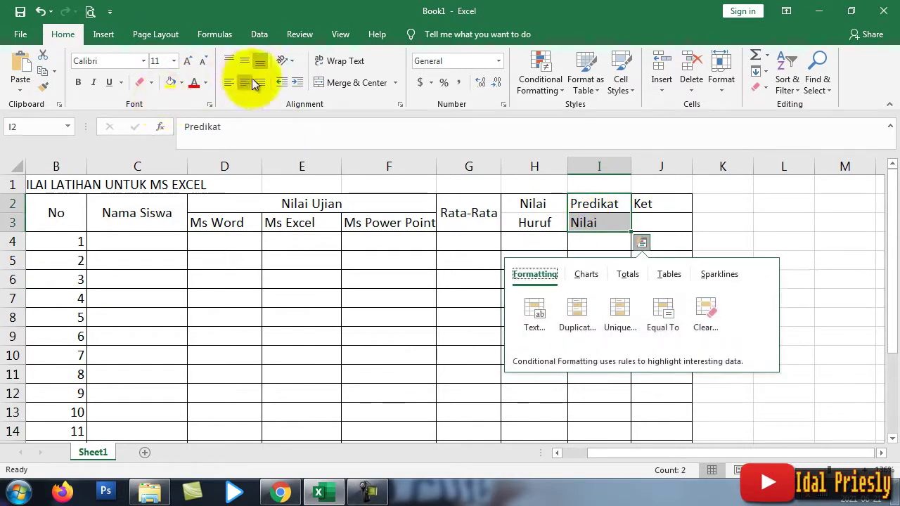
pyautogui.click(246, 80)
pyautogui.click(599, 222)
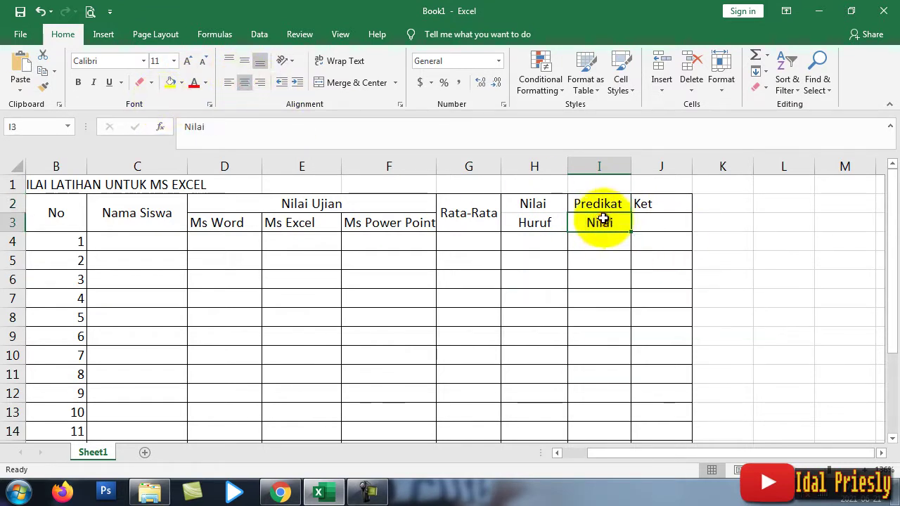
pyautogui.click(597, 203)
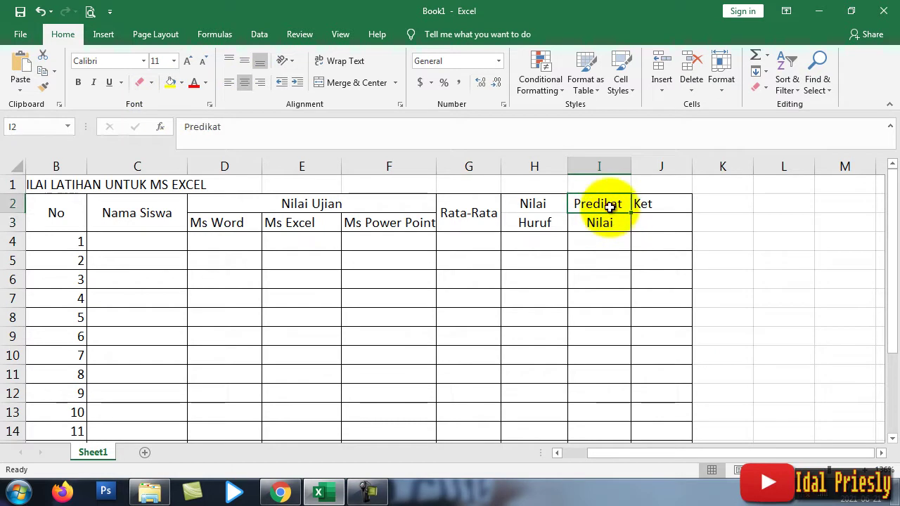
pyautogui.click(143, 83)
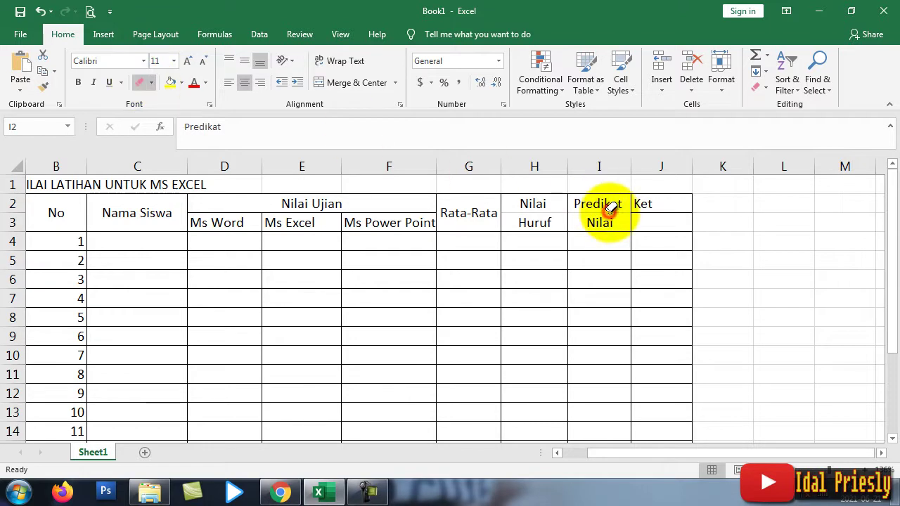
pyautogui.click(137, 83)
pyautogui.click(600, 222)
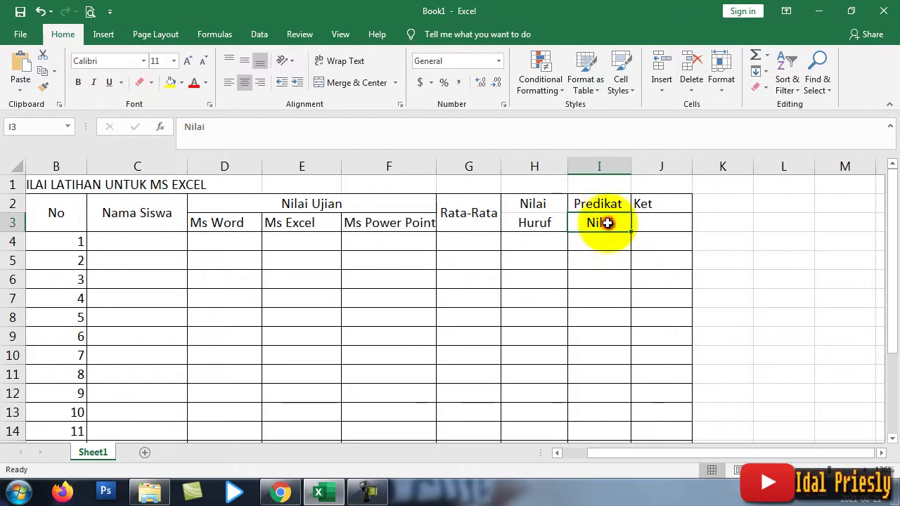
# Step: Merge J2:J3 into one Ket header cell, centred horizontally and vertically
pyautogui.click(661, 203)
pyautogui.moveTo(661, 203); pyautogui.dragTo(663, 223)
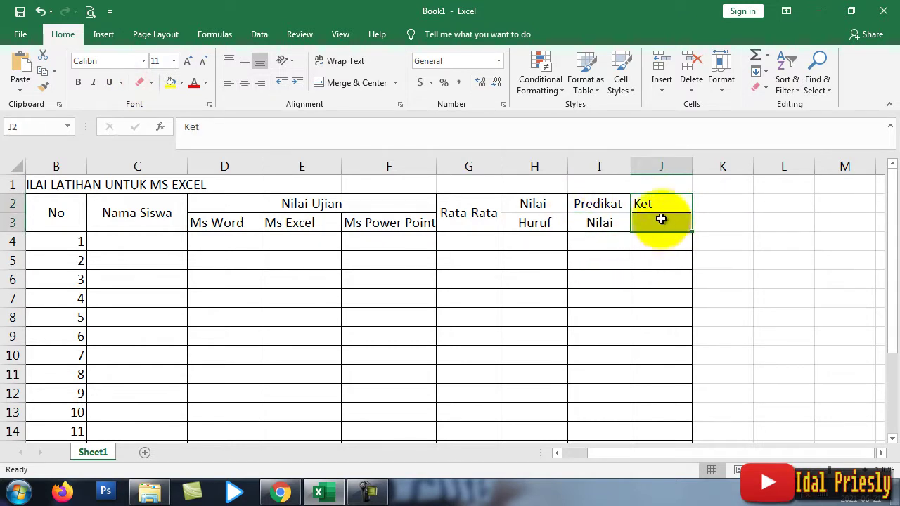
pyautogui.click(361, 81)
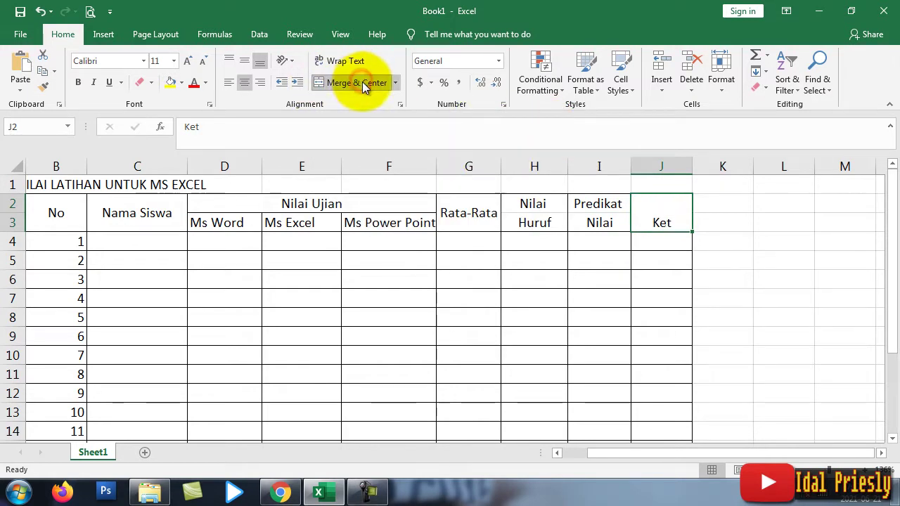
pyautogui.click(248, 60)
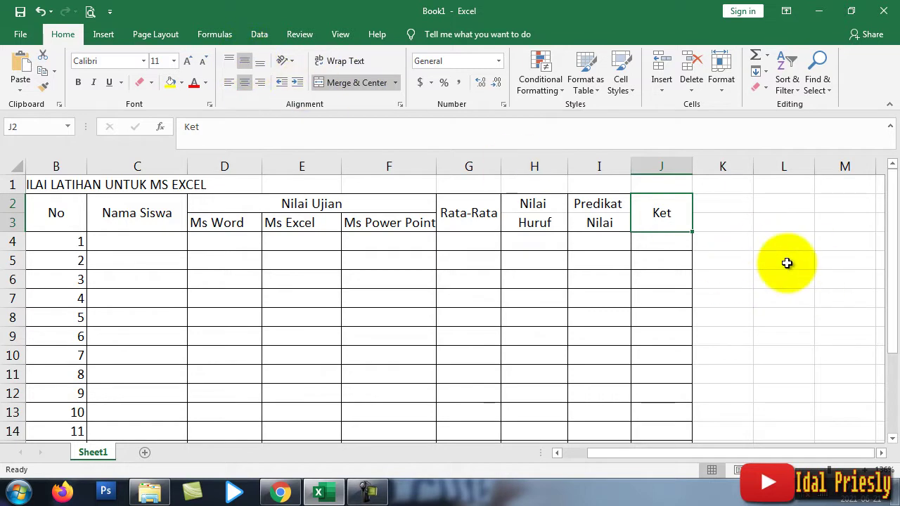
# Step: Move the title DAFTAR NILAI LATIHAN UNTUK MS EXCEL from A1 into B1
pyautogui.keyDown('ctrl'); pyautogui.scroll(-3, 745, 285); pyautogui.keyUp('ctrl')
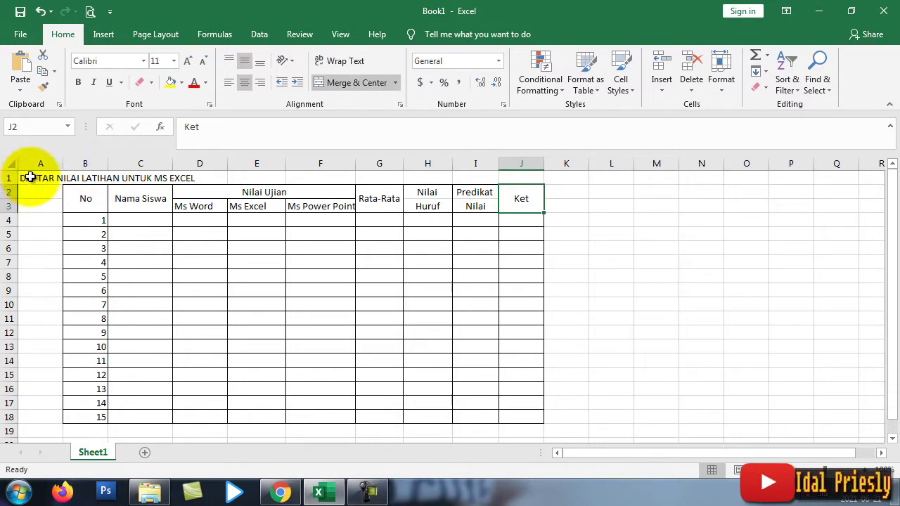
pyautogui.click(31, 180)
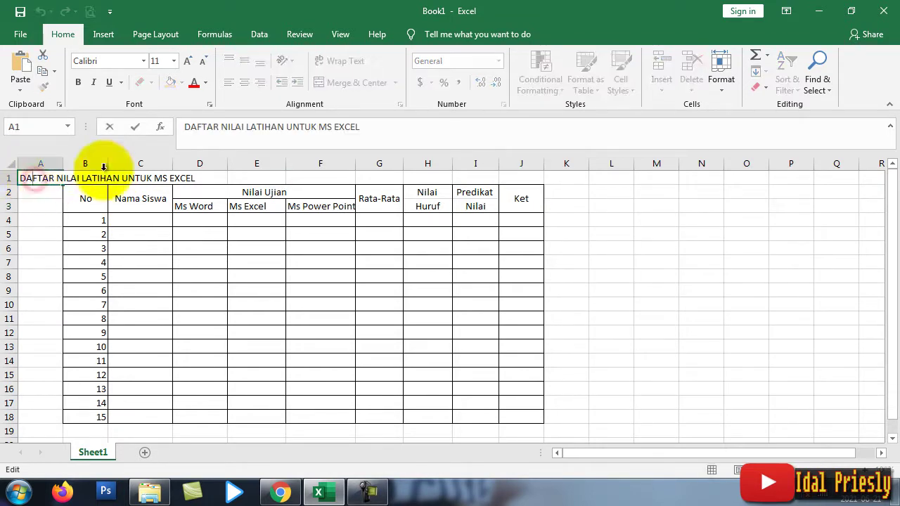
pyautogui.click(365, 123)
pyautogui.moveTo(341, 127); pyautogui.dragTo(159, 130)
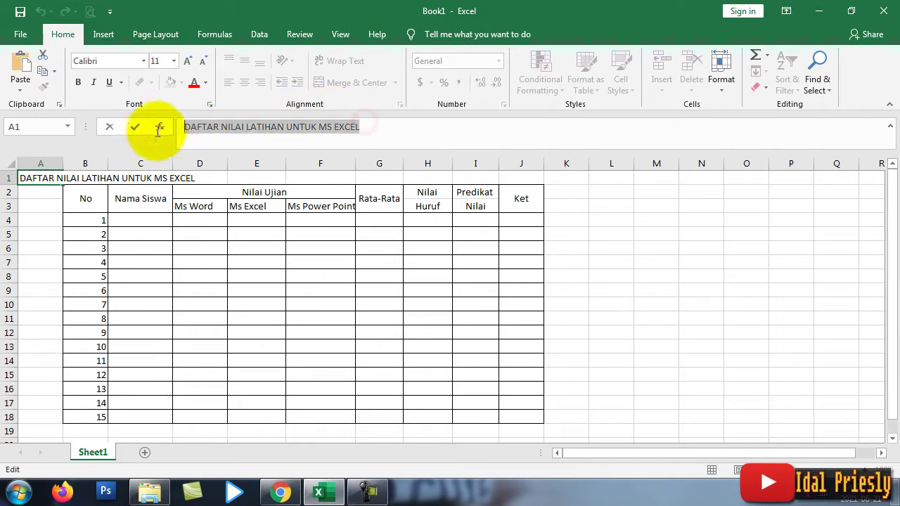
pyautogui.hotkey('ctrl', 'x')
pyautogui.click(61, 248)
pyautogui.click(84, 179)
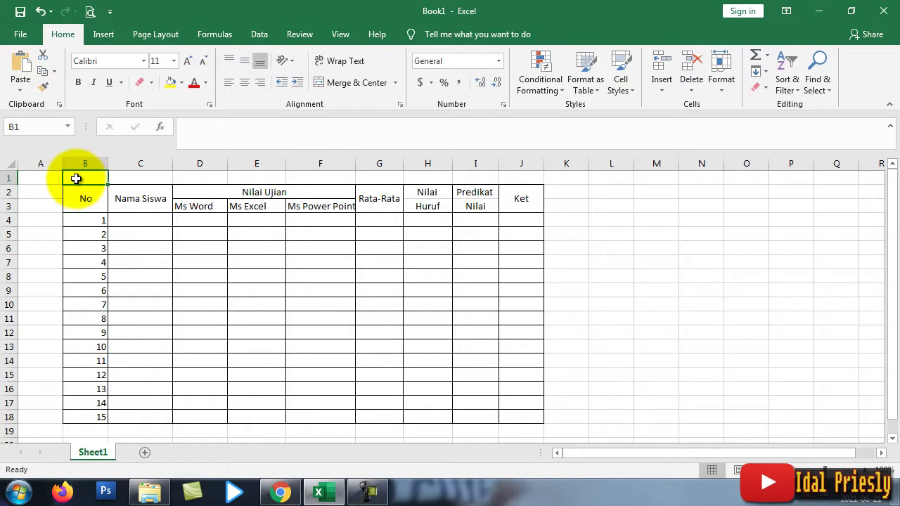
pyautogui.hotkey('ctrl', 'v')
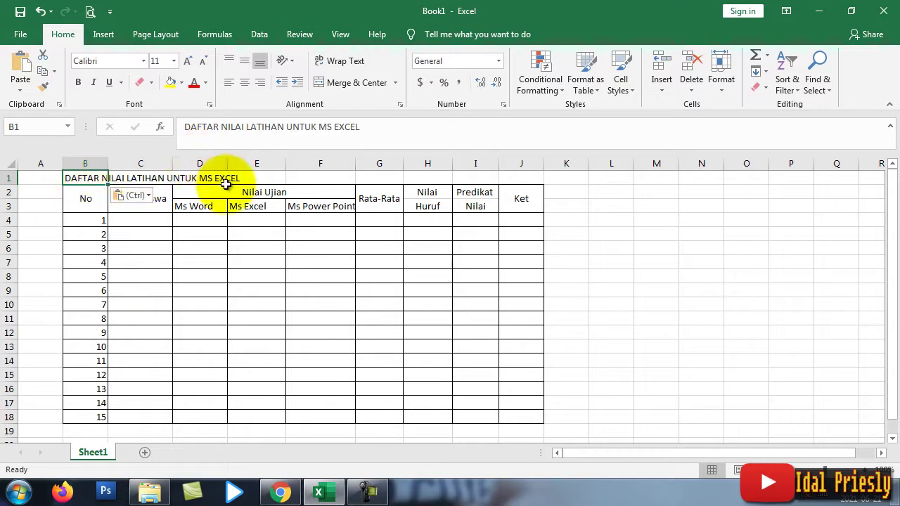
# Step: Merge and centre the title across B1:J1
pyautogui.click(226, 183)
pyautogui.moveTo(94, 180); pyautogui.dragTo(517, 180)
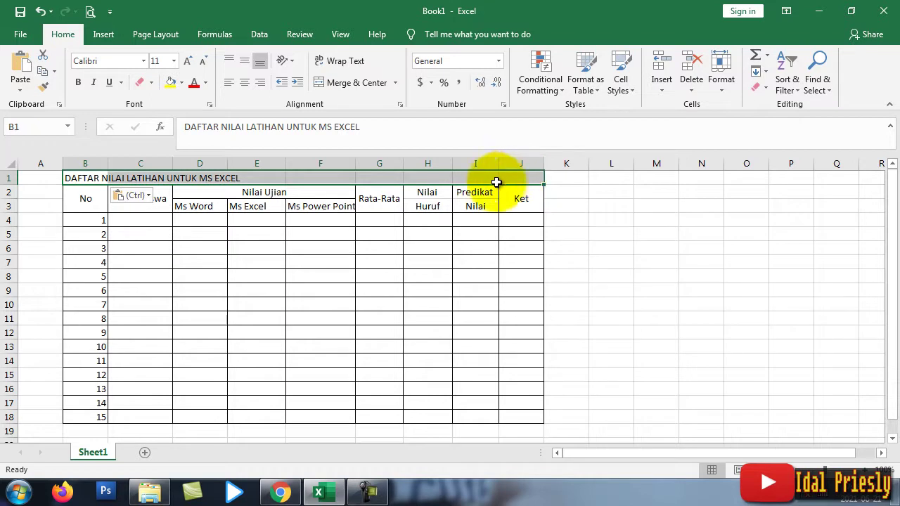
pyautogui.click(356, 83)
pyautogui.click(663, 231)
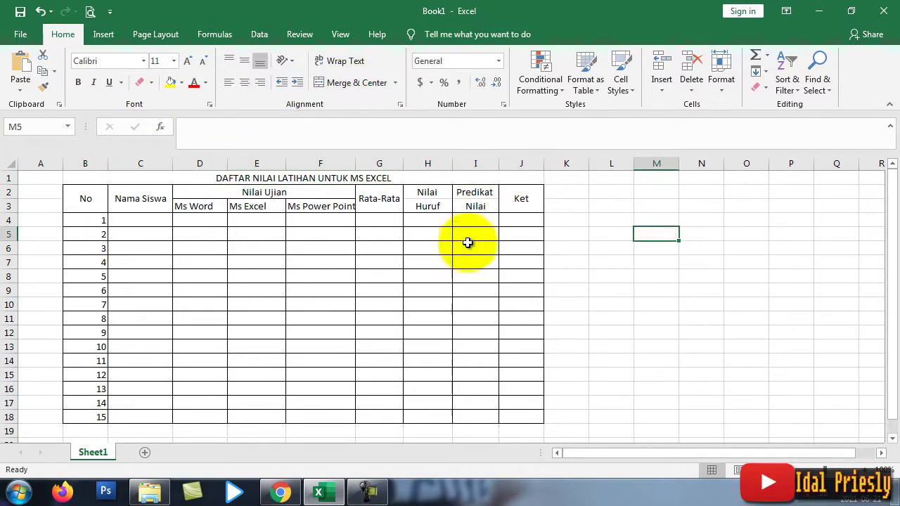
pyautogui.click(528, 181)
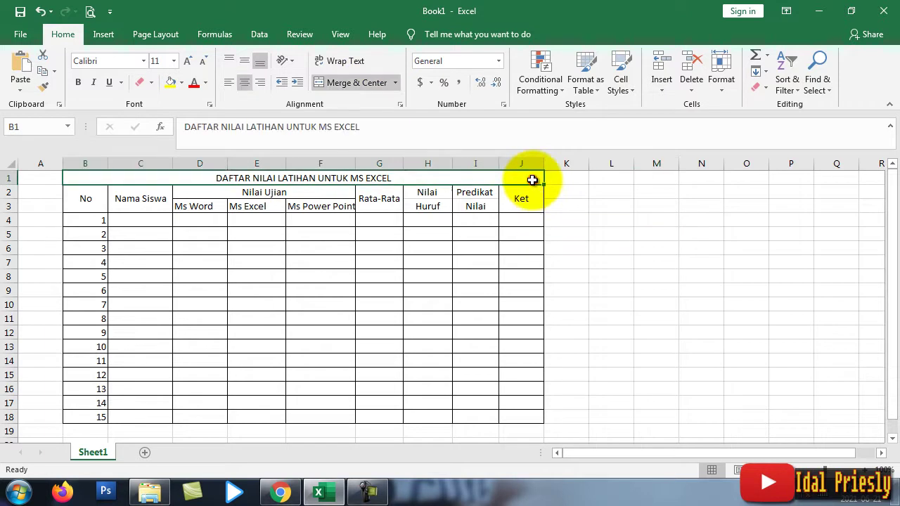
# Step: Insert a blank row 2 between the title and the table
pyautogui.moveTo(10, 185); pyautogui.dragTo(10, 185)
pyautogui.click(7, 178)
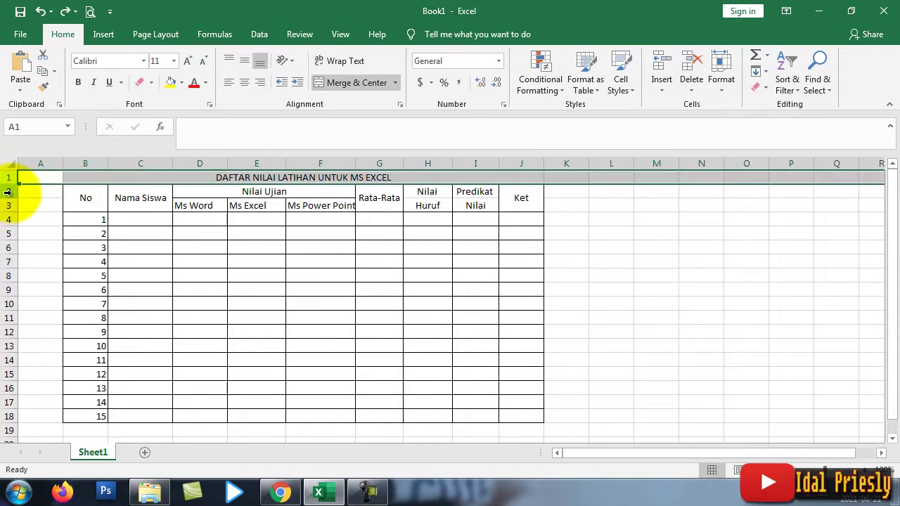
pyautogui.click(8, 192)
pyautogui.rightClick(11, 194)
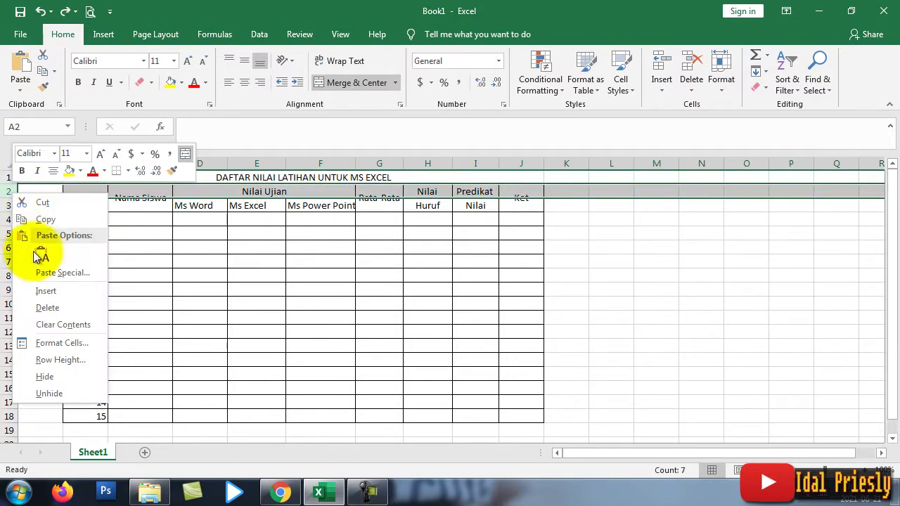
pyautogui.click(63, 294)
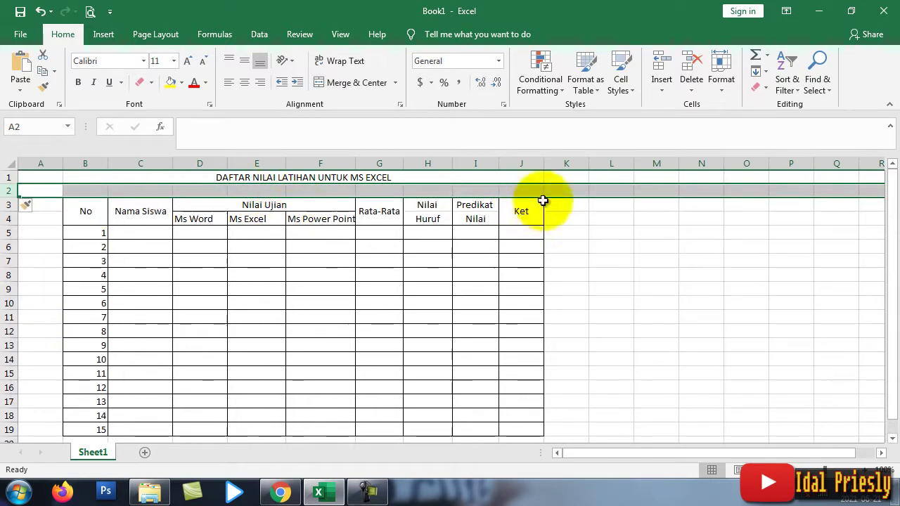
pyautogui.click(598, 218)
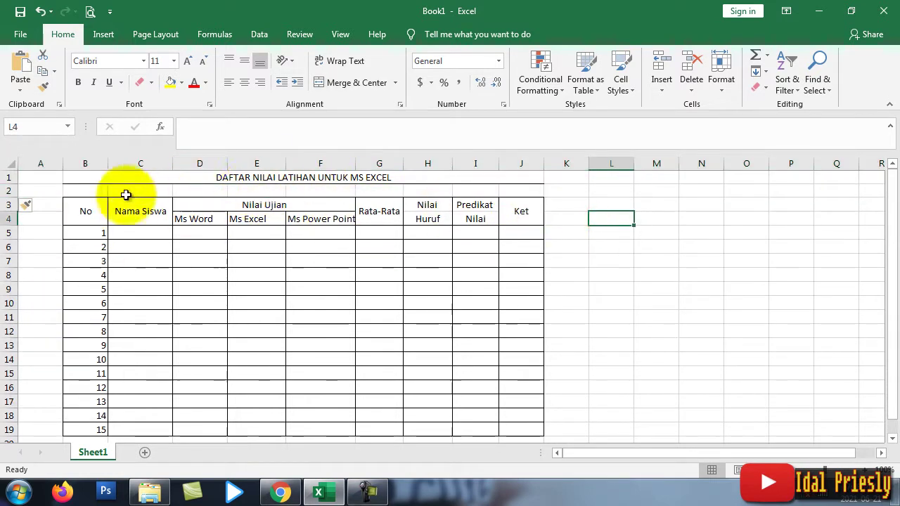
# Step: Erase the stray border line beneath the title row
pyautogui.click(83, 189)
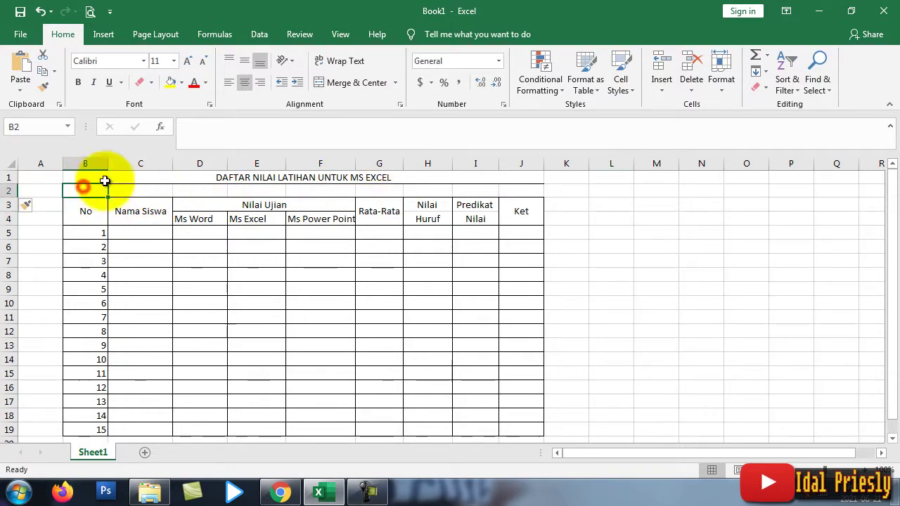
pyautogui.click(140, 82)
pyautogui.click(77, 184)
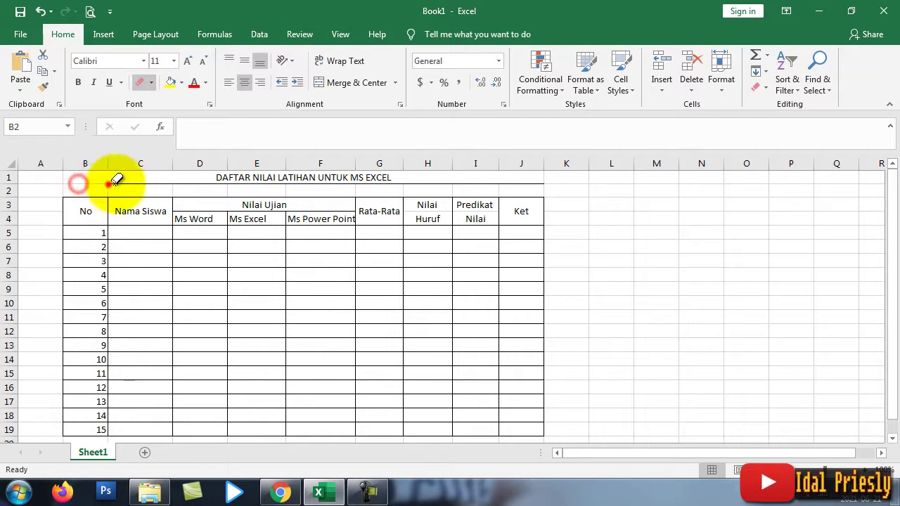
pyautogui.moveTo(110, 180); pyautogui.dragTo(613, 215)
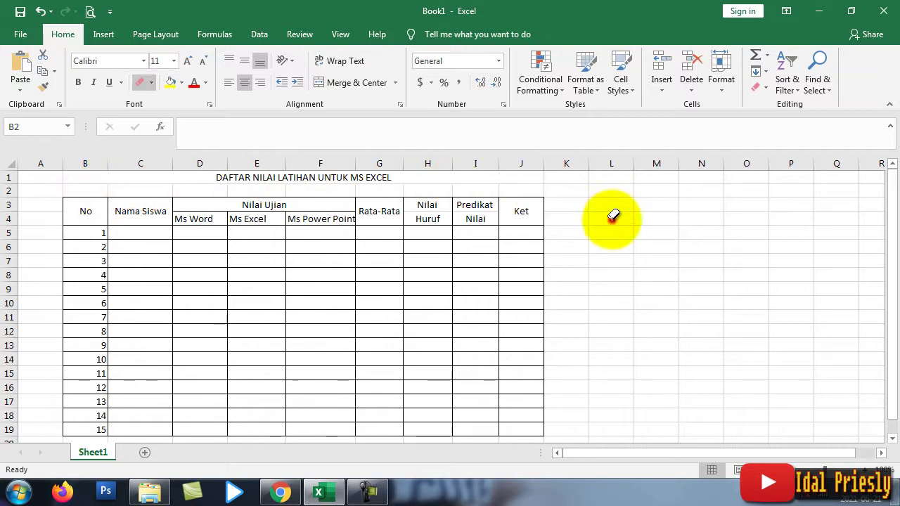
pyautogui.click(613, 215)
pyautogui.scroll(-1, 548, 253)
pyautogui.scroll(1, 345, 176)
# Step: Autofit column F to Ms Power Point, centre numbers 1–15 in B5:B19, and narrow column B
pyautogui.click(345, 205)
pyautogui.doubleClick(356, 163)
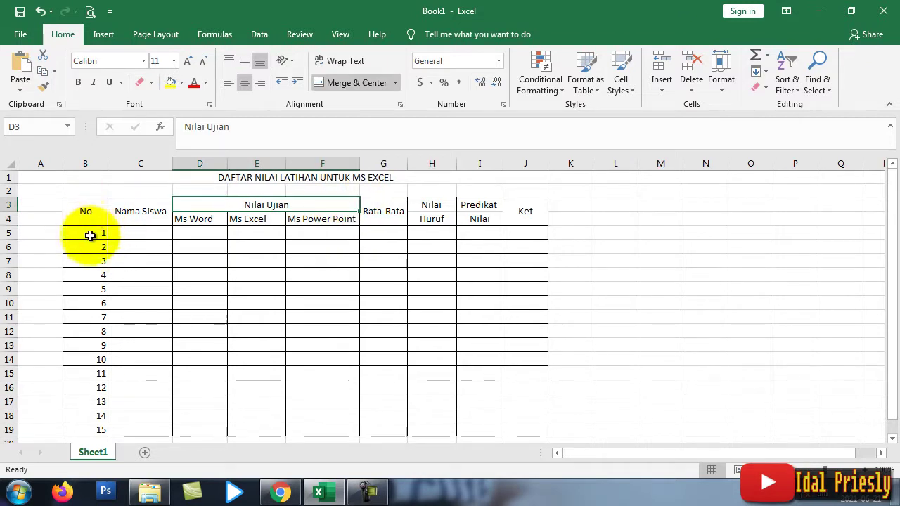
pyautogui.moveTo(90, 234); pyautogui.dragTo(96, 426)
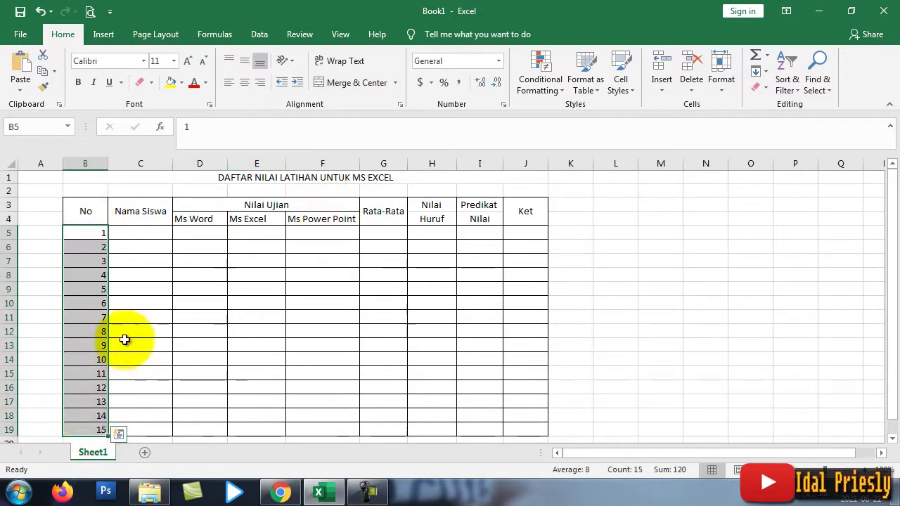
pyautogui.hotkey('ctrl', 'q')
pyautogui.click(247, 86)
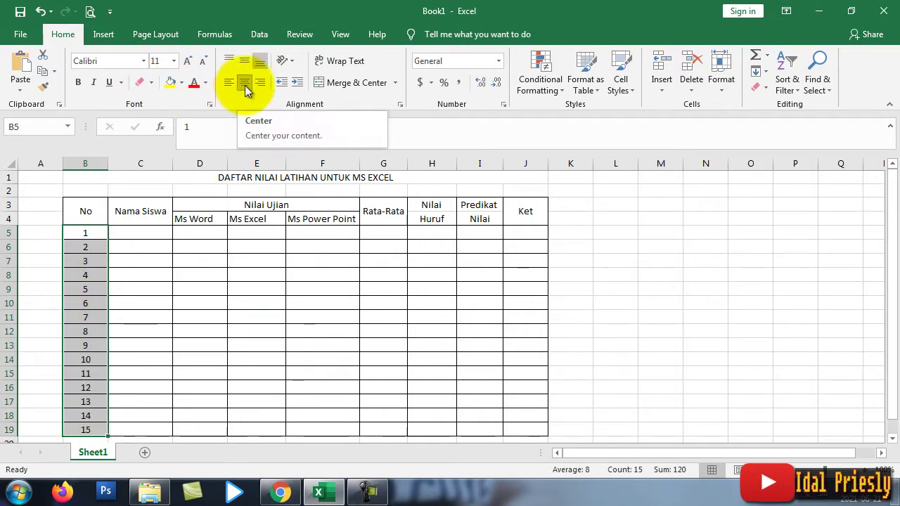
pyautogui.moveTo(105, 164); pyautogui.dragTo(89, 167)
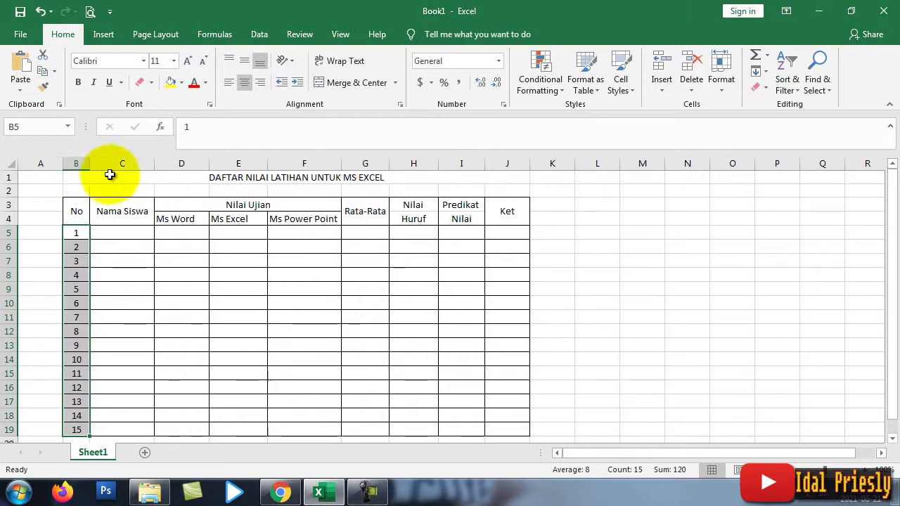
# Step: Widen the Nama Siswa column C to about 17.29 and select the header block B3:J4
pyautogui.moveTo(153, 163); pyautogui.dragTo(187, 166)
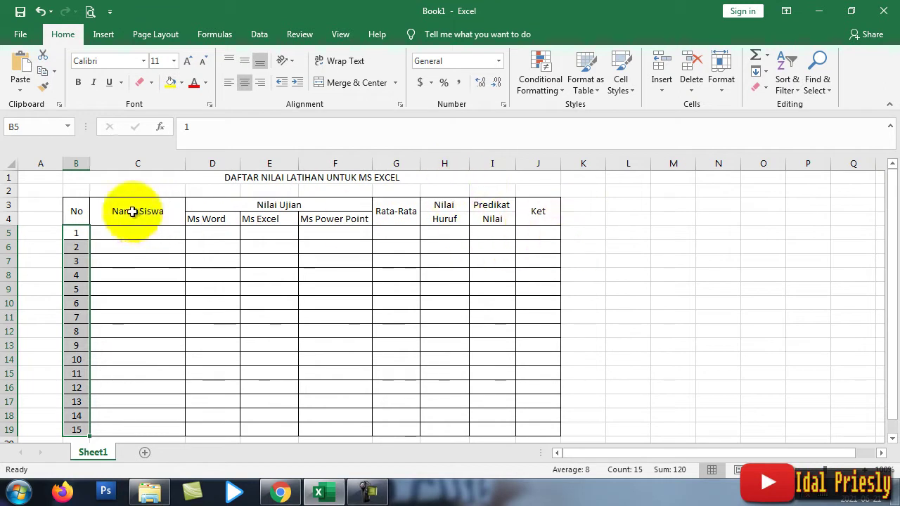
pyautogui.moveTo(75, 210); pyautogui.dragTo(539, 215)
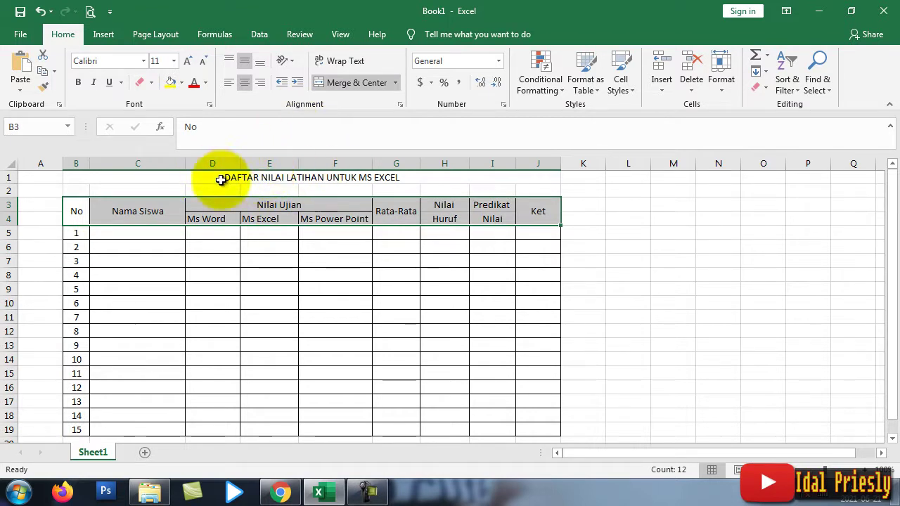
# Step: Bold all header labels in B3:J4, from No through Ket
pyautogui.click(78, 81)
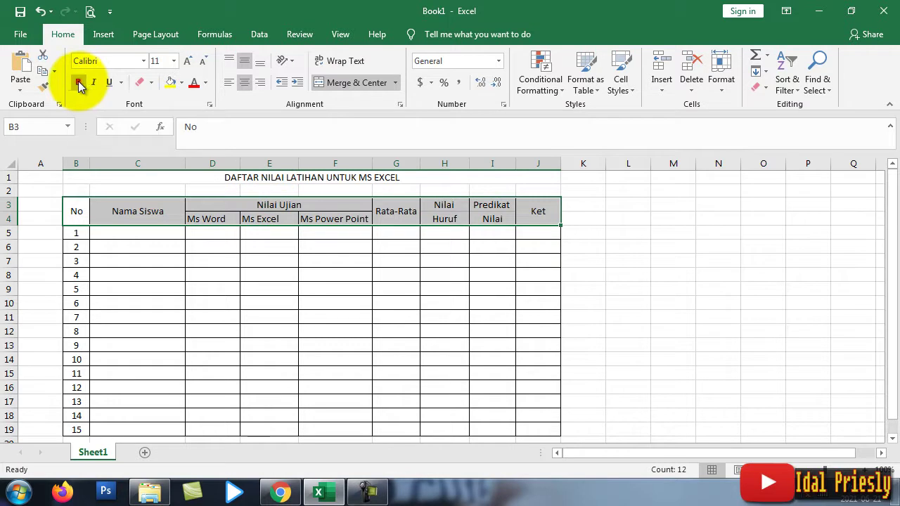
pyautogui.click(269, 261)
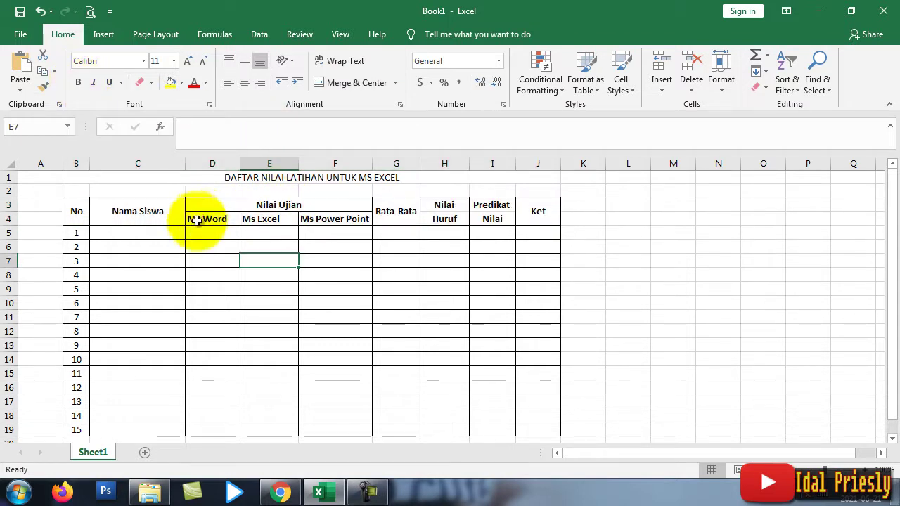
pyautogui.moveTo(204, 219); pyautogui.dragTo(323, 218)
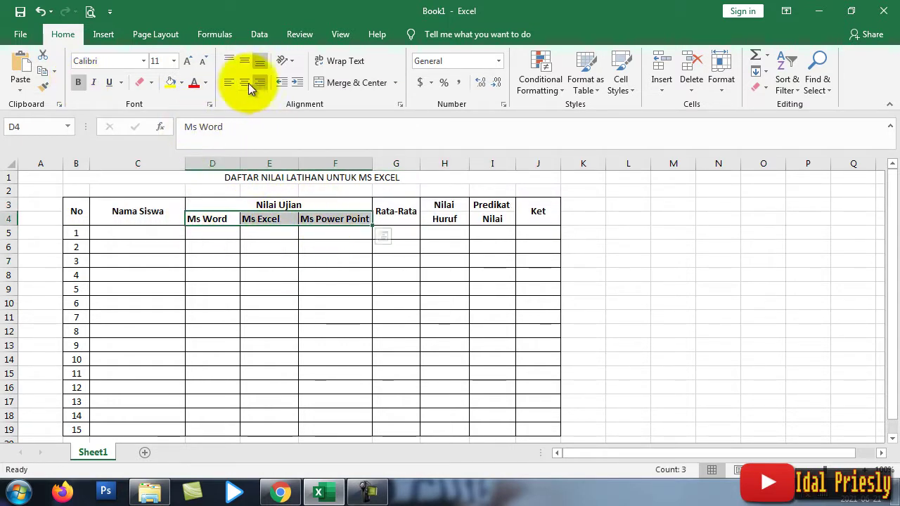
pyautogui.click(671, 303)
pyautogui.scroll(-2, 669, 284)
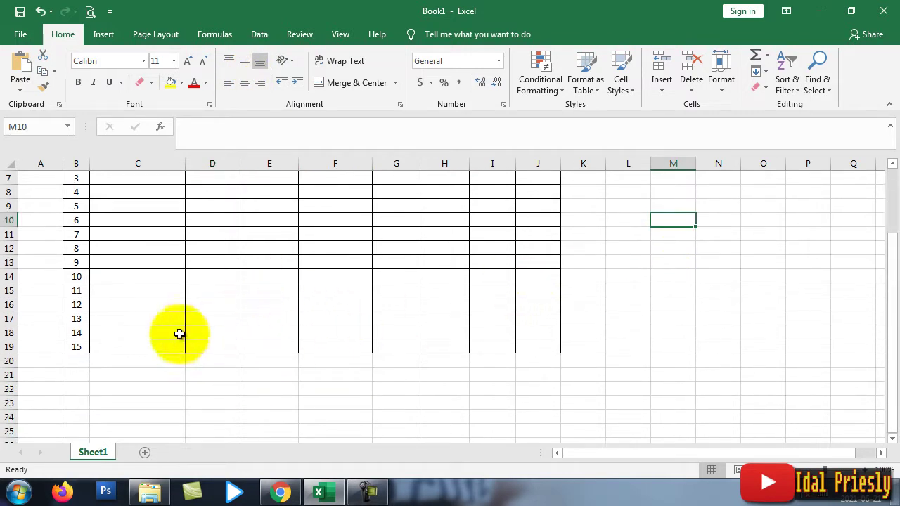
# Step: Continue the No numbering with 16–20 in B20:B24, then select B20:J24
pyautogui.scroll(-1, 512, 315)
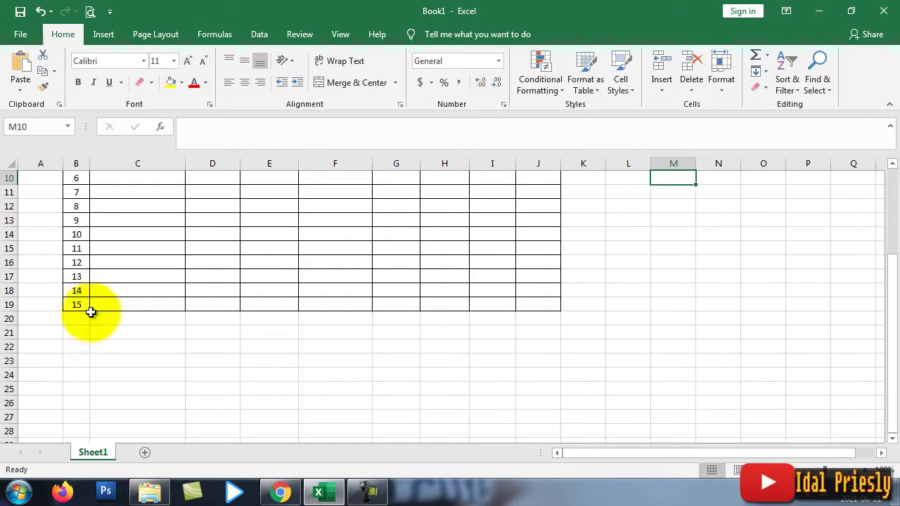
pyautogui.click(77, 306)
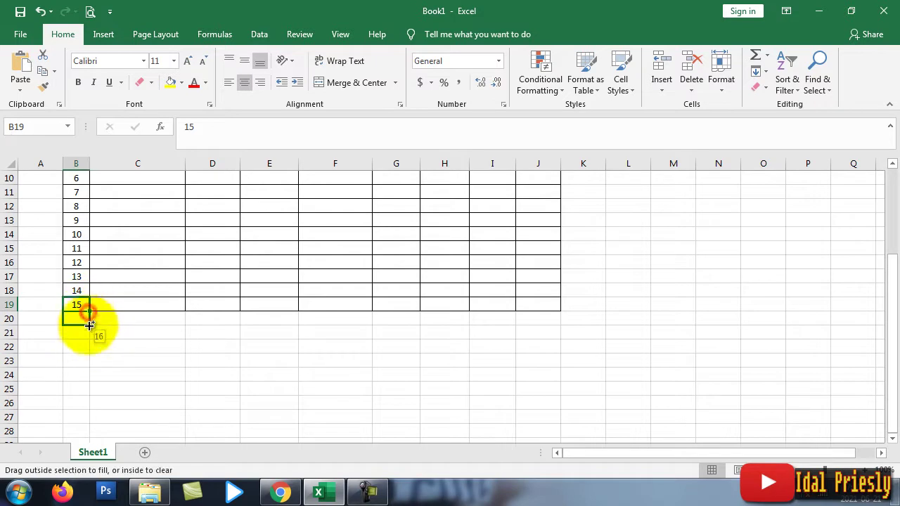
pyautogui.moveTo(89, 323); pyautogui.dragTo(89, 350)
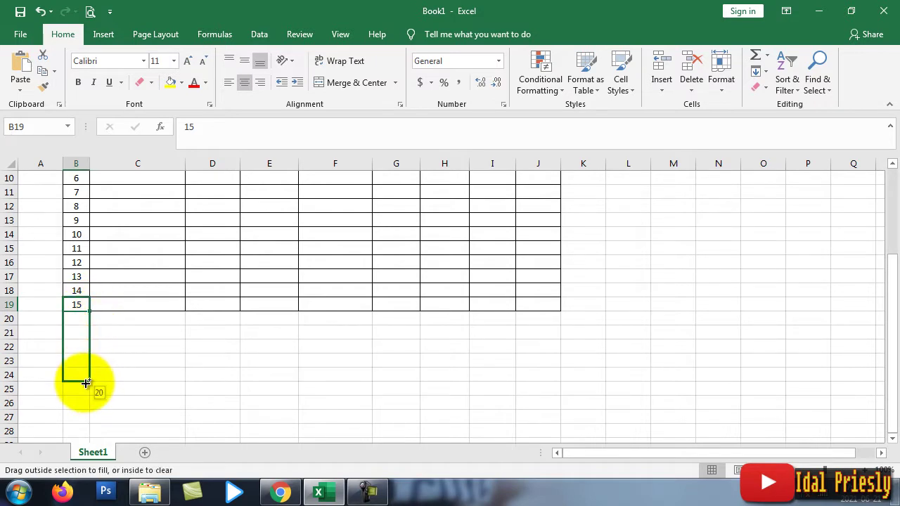
pyautogui.moveTo(86, 383); pyautogui.dragTo(86, 383)
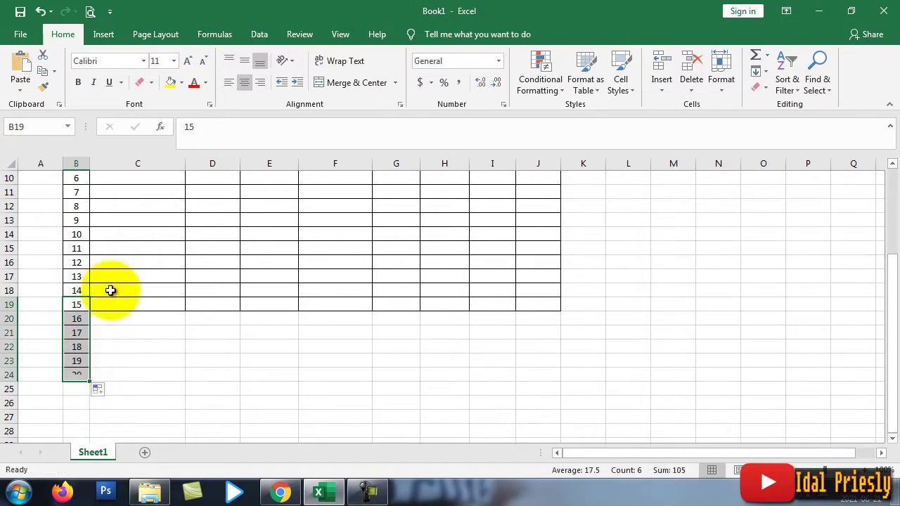
pyautogui.click(116, 334)
pyautogui.moveTo(76, 317)
pyautogui.mouseDown()
pyautogui.moveTo(543, 360)
pyautogui.moveTo(542, 371)
pyautogui.mouseUp()
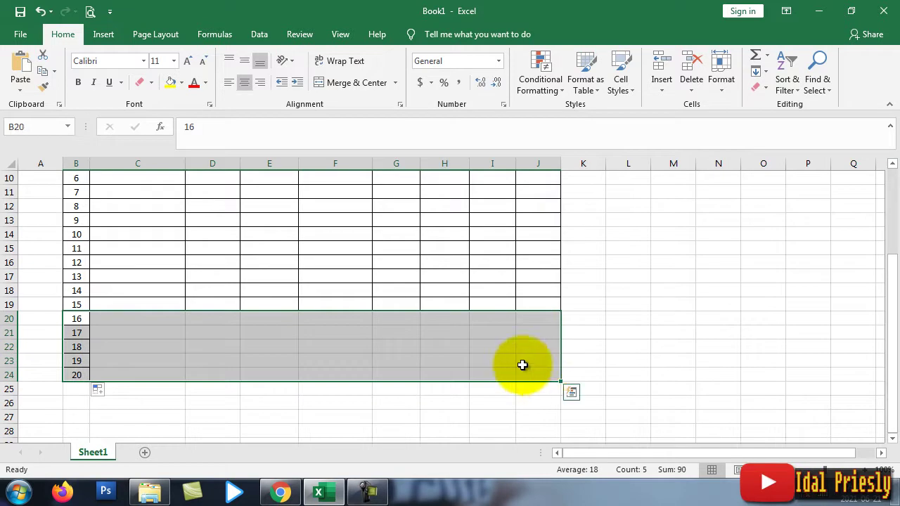
# Step: Apply Outline and Inside borders to B20:J24 through the Format Cells dialog
pyautogui.click(726, 85)
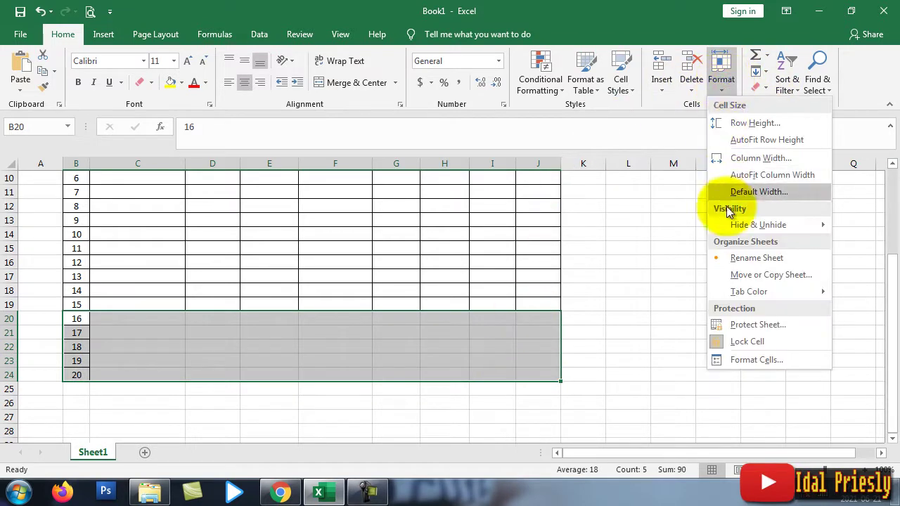
pyautogui.click(753, 359)
pyautogui.moveTo(349, 96); pyautogui.dragTo(658, 100)
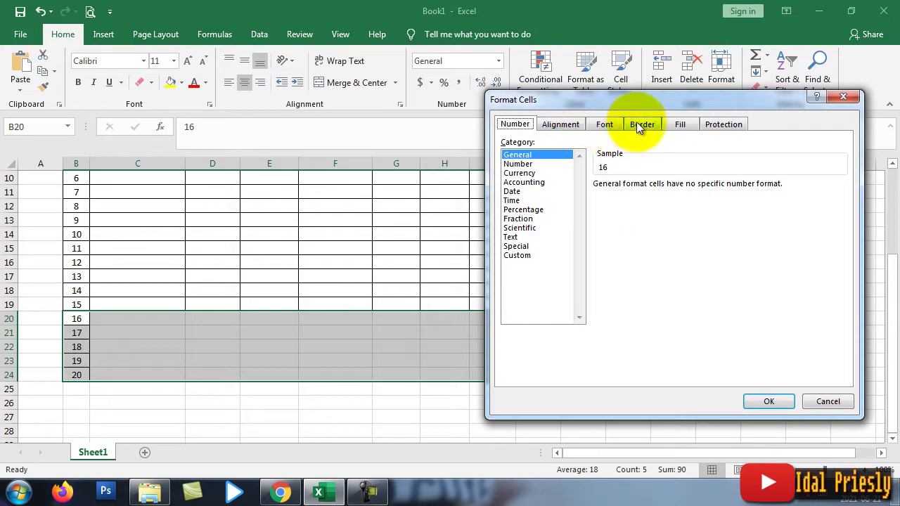
pyautogui.click(642, 124)
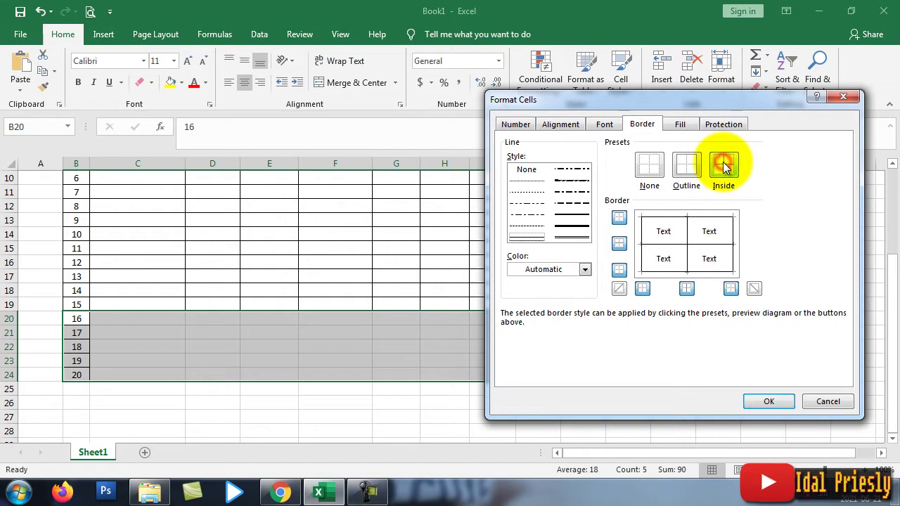
pyautogui.click(768, 403)
pyautogui.click(673, 333)
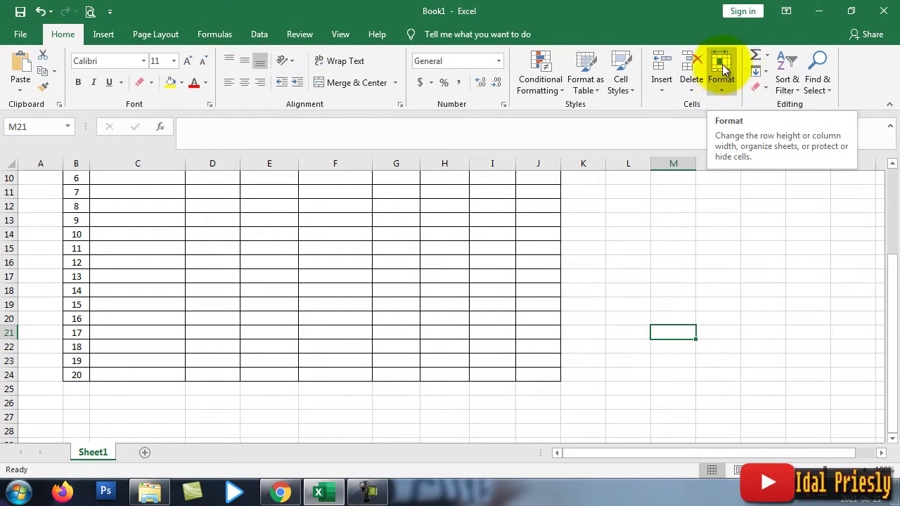
# Step: Unmerge the No header so No sits alone in B3 above an empty B4
pyautogui.scroll(3, 338, 315)
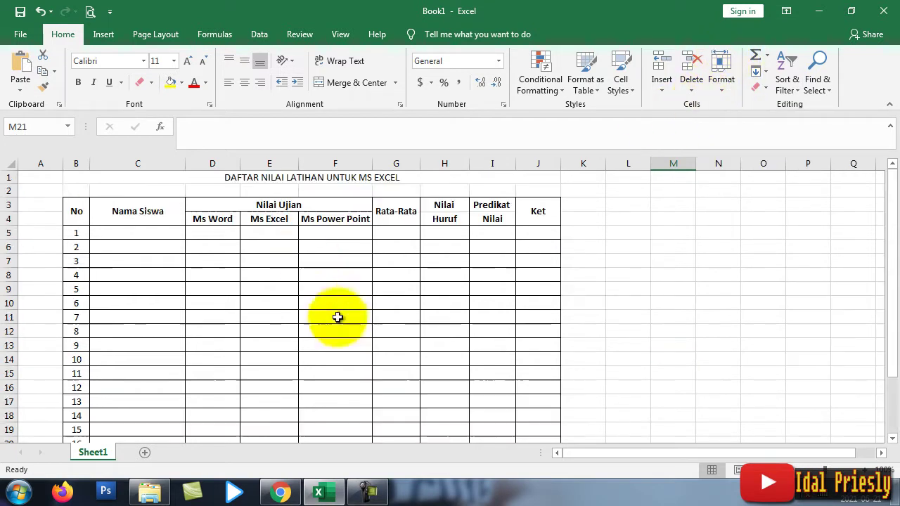
pyautogui.click(124, 219)
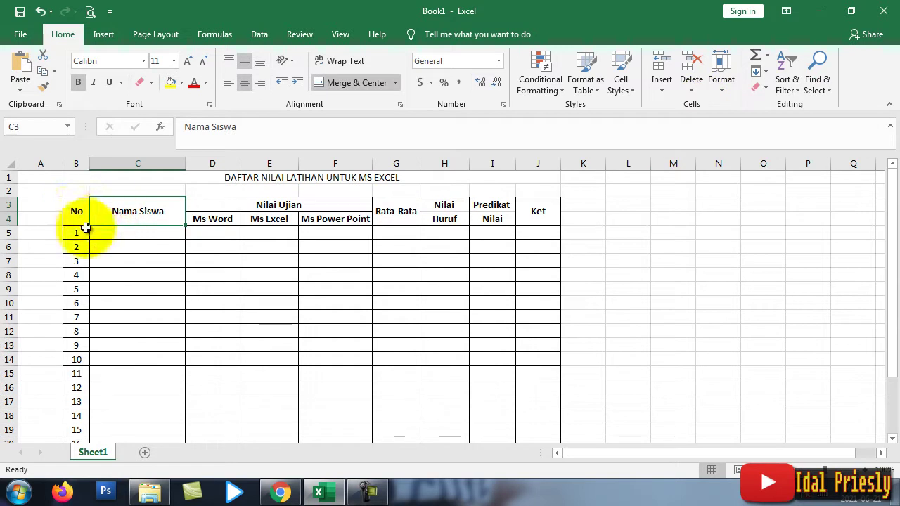
pyautogui.click(74, 213)
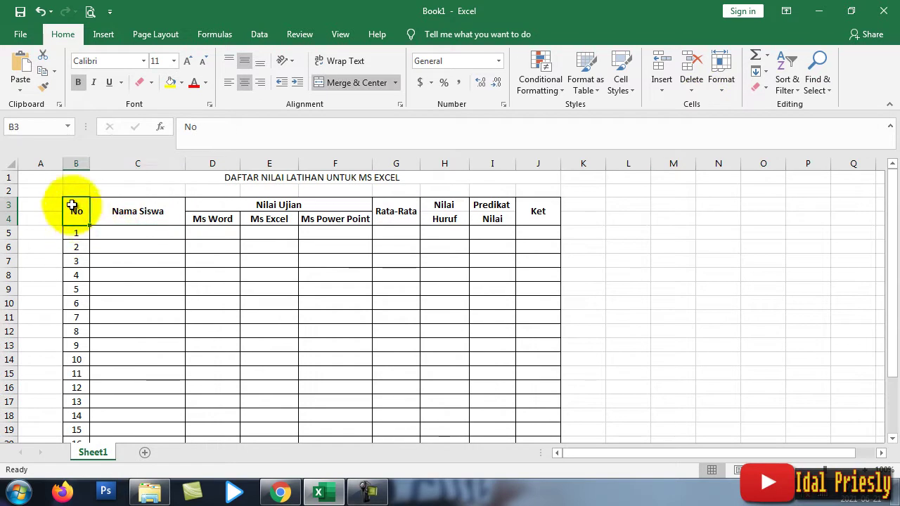
pyautogui.click(340, 88)
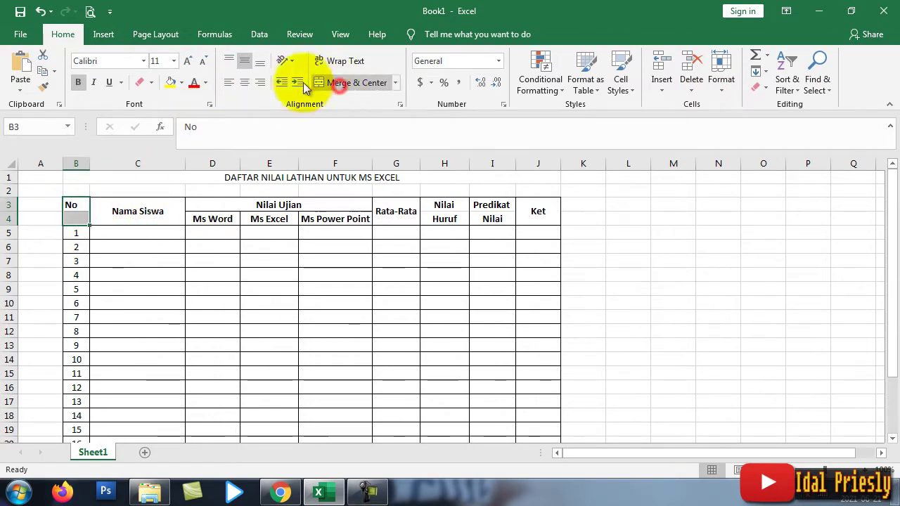
# Step: Middle-align the Nama Siswa header vertically and select the No cells B3:B4
pyautogui.click(103, 204)
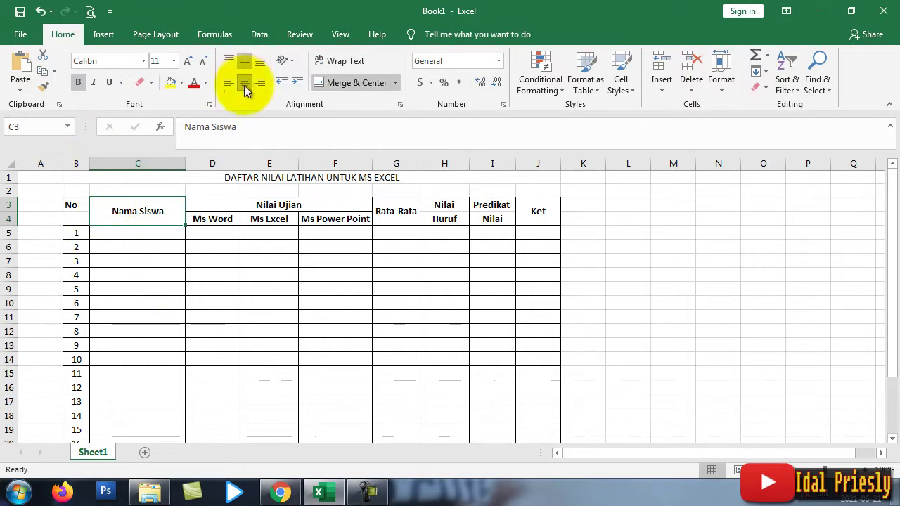
pyautogui.click(246, 63)
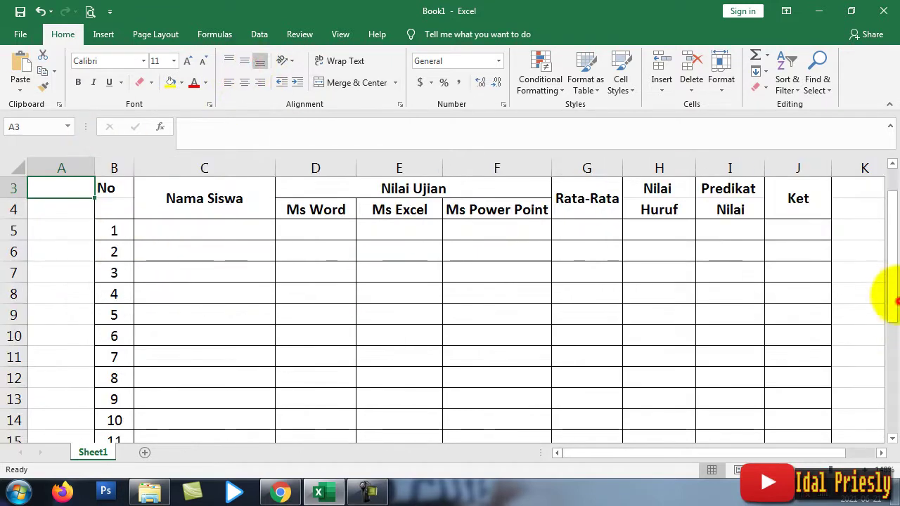
pyautogui.click(891, 164)
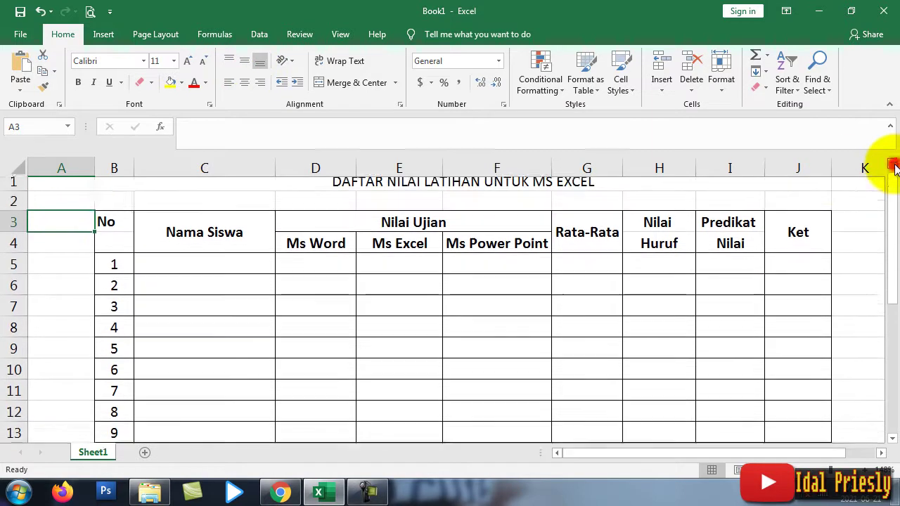
pyautogui.moveTo(106, 217); pyautogui.dragTo(114, 249)
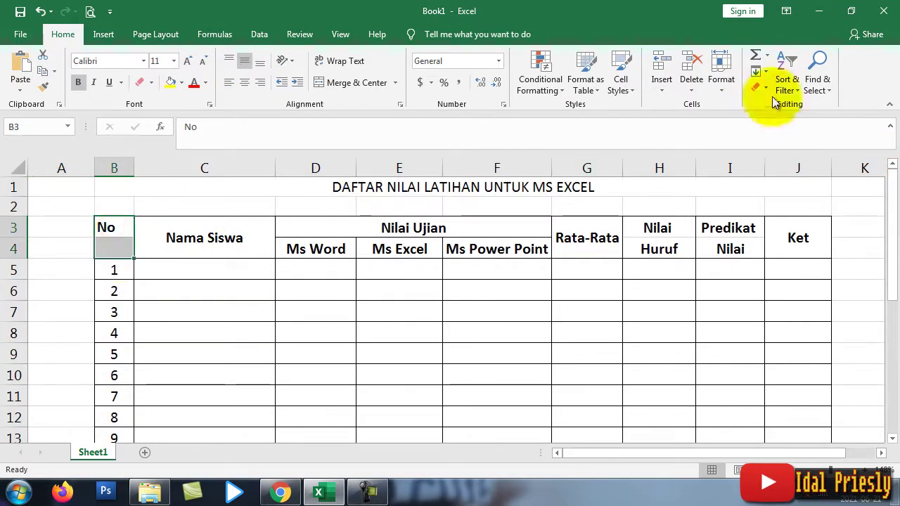
# Step: Merge B3:B4 through Format Cells, with Center for both horizontal and vertical alignment
pyautogui.click(724, 74)
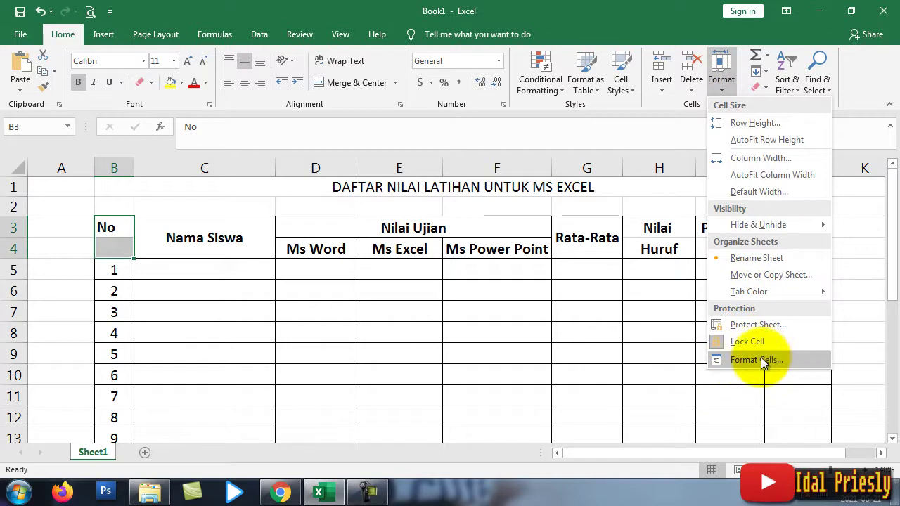
pyautogui.click(762, 358)
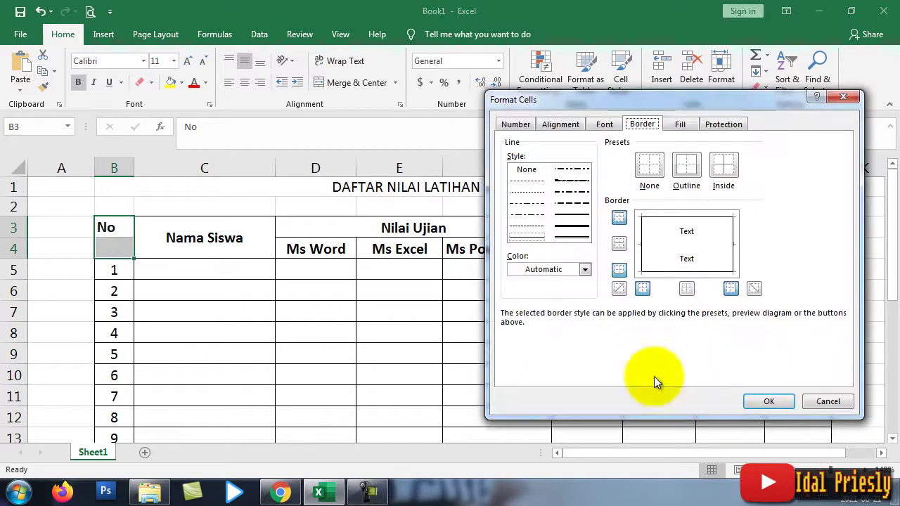
pyautogui.click(560, 125)
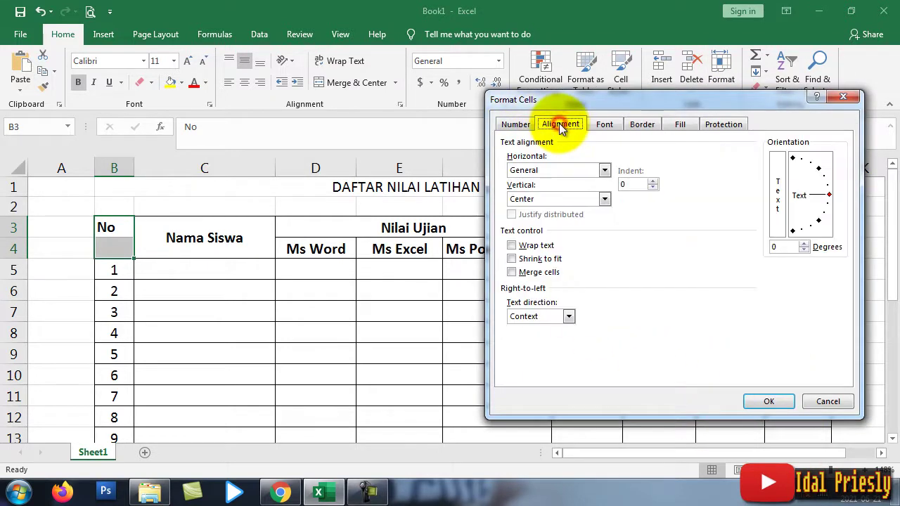
pyautogui.click(582, 173)
pyautogui.click(555, 201)
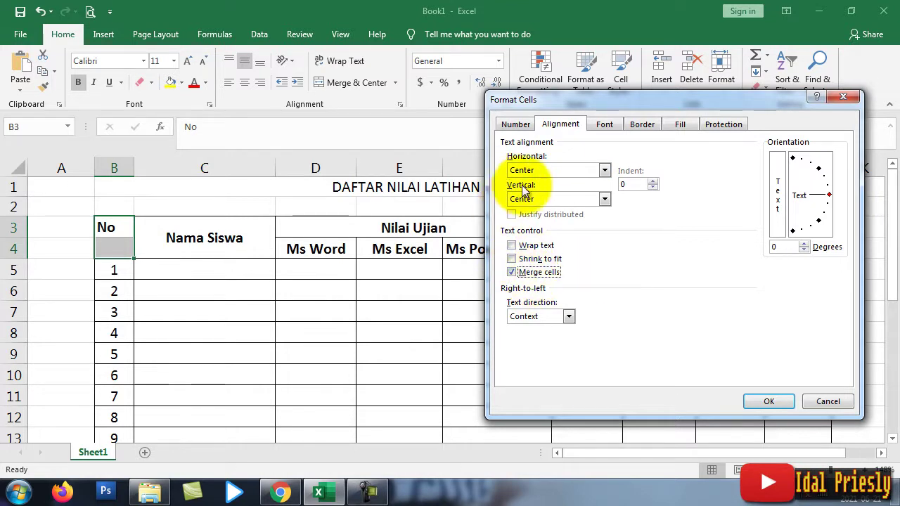
pyautogui.click(582, 203)
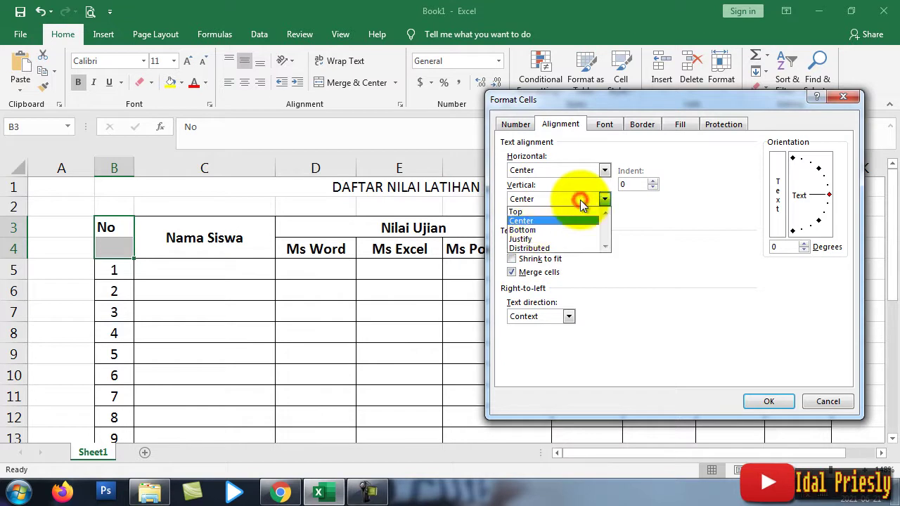
pyautogui.click(524, 212)
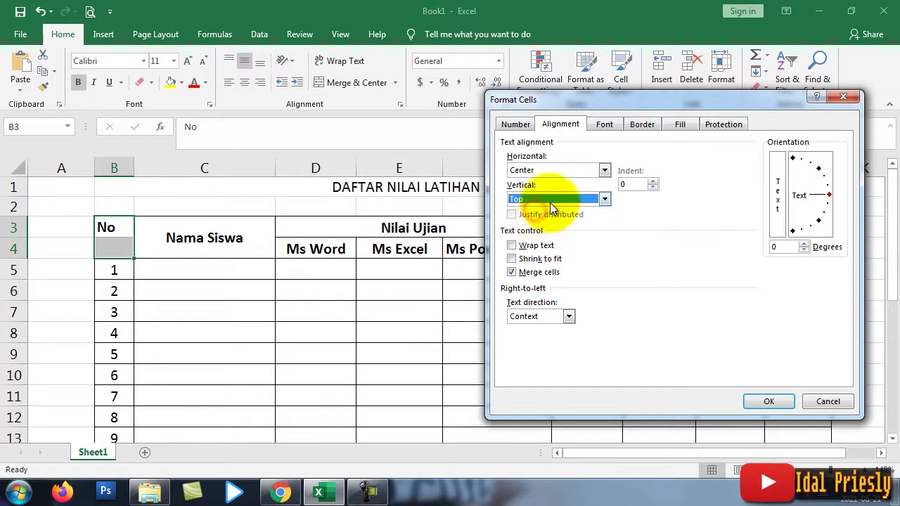
pyautogui.click(546, 200)
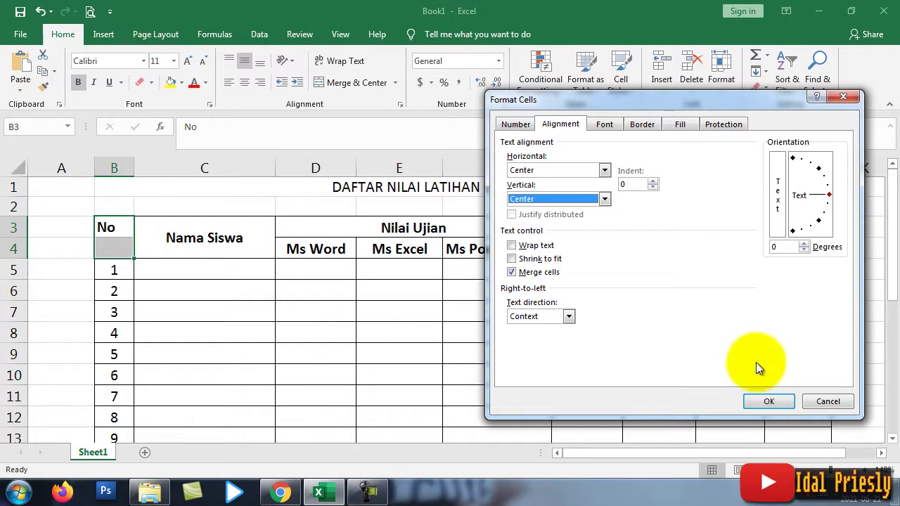
pyautogui.click(768, 402)
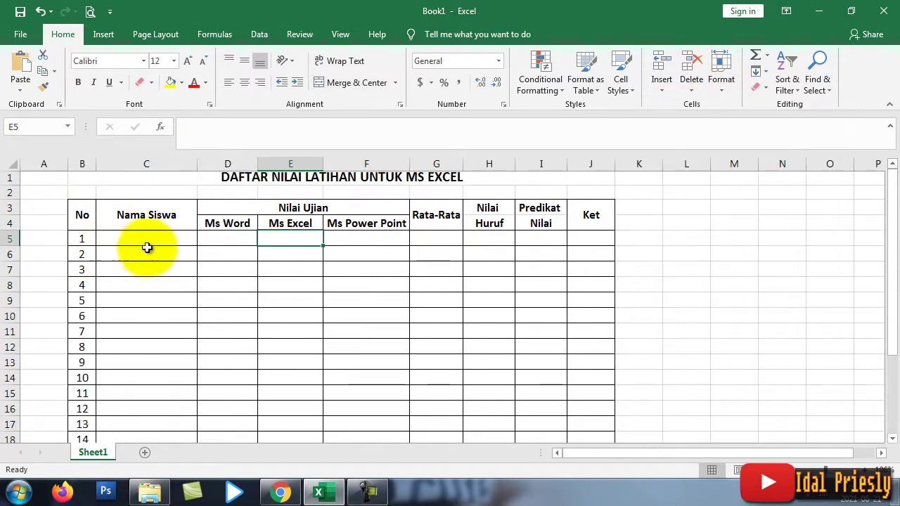
# Step: Type the first student's name into C5 under Nama Siswa, beside number 1
pyautogui.click(115, 237)
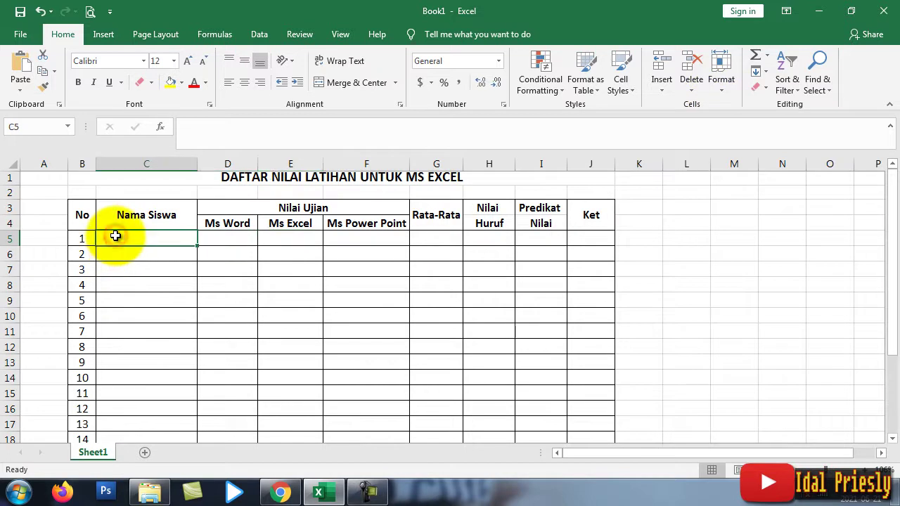
pyautogui.write('Arif Gunawan')
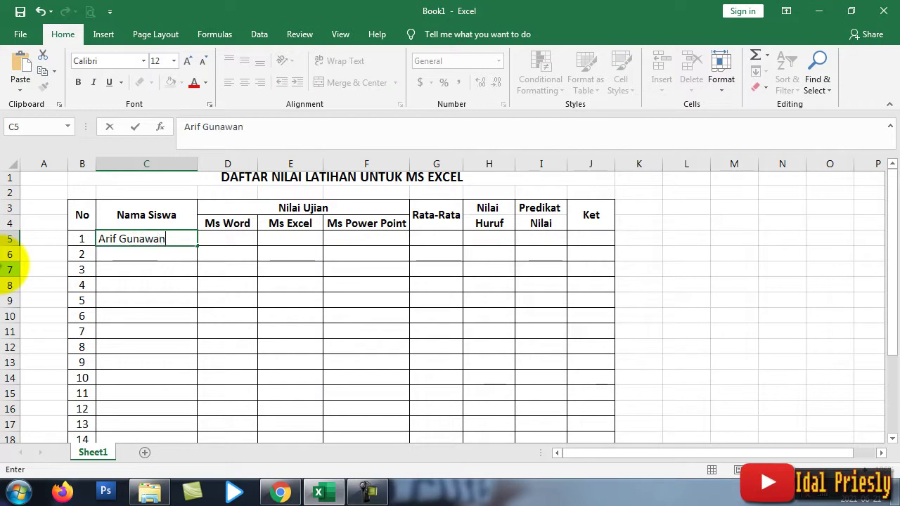
pyautogui.press('Return')
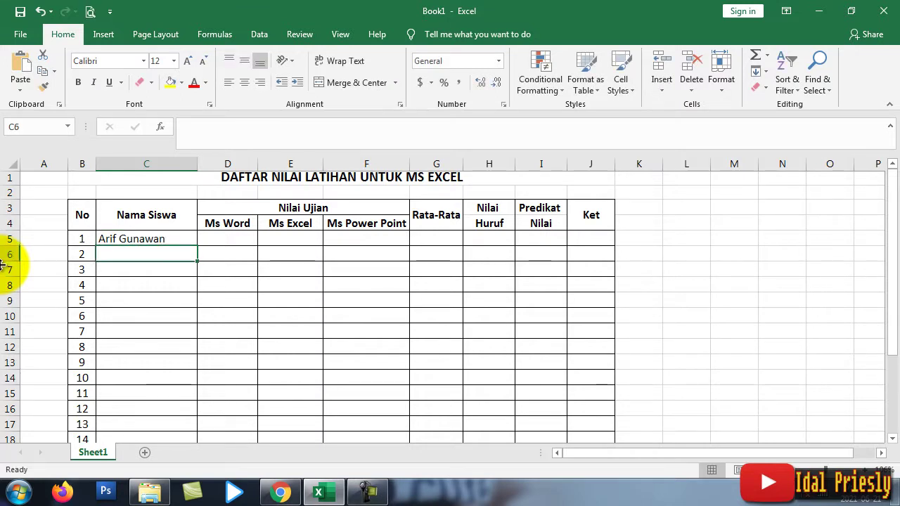